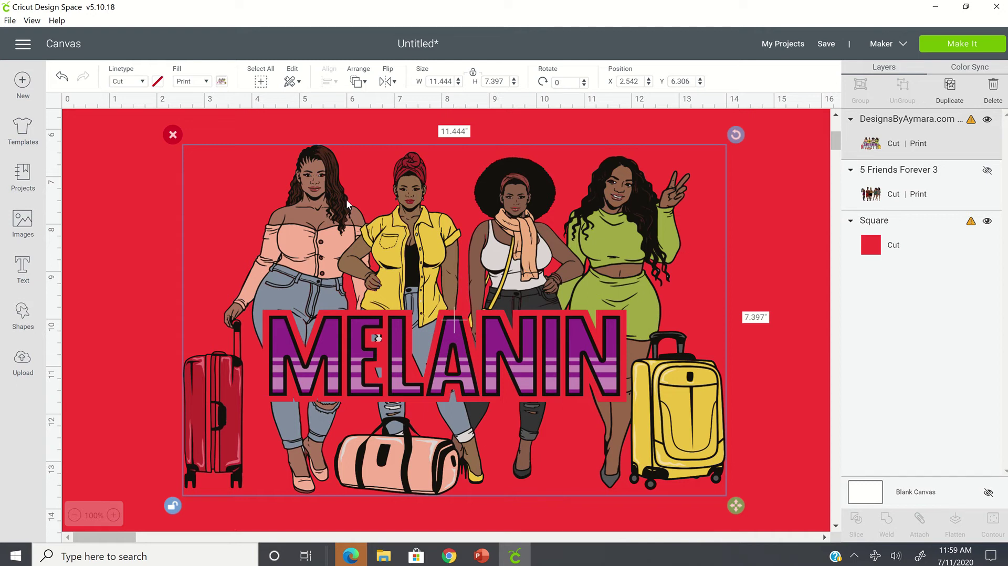
click(507, 408)
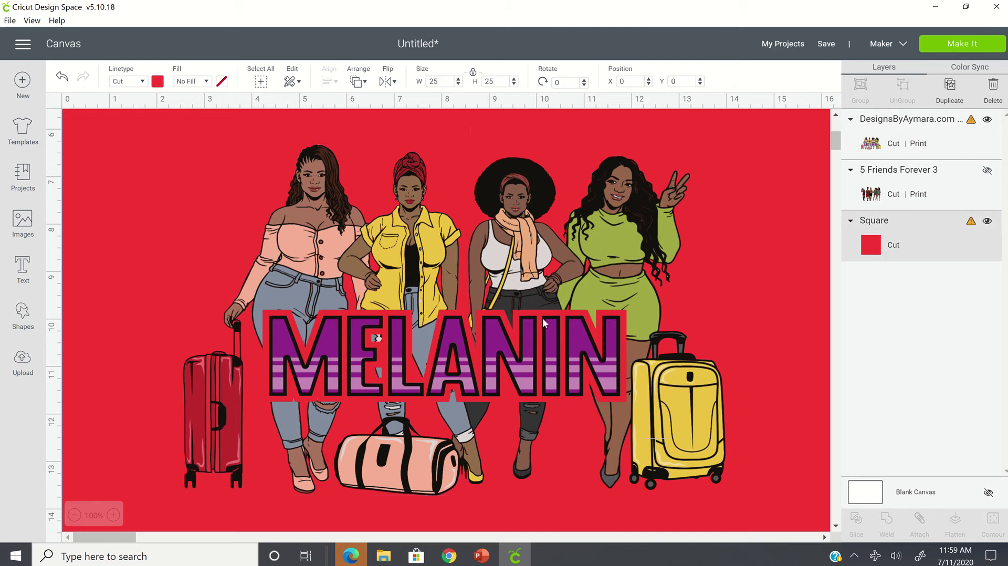
click(609, 240)
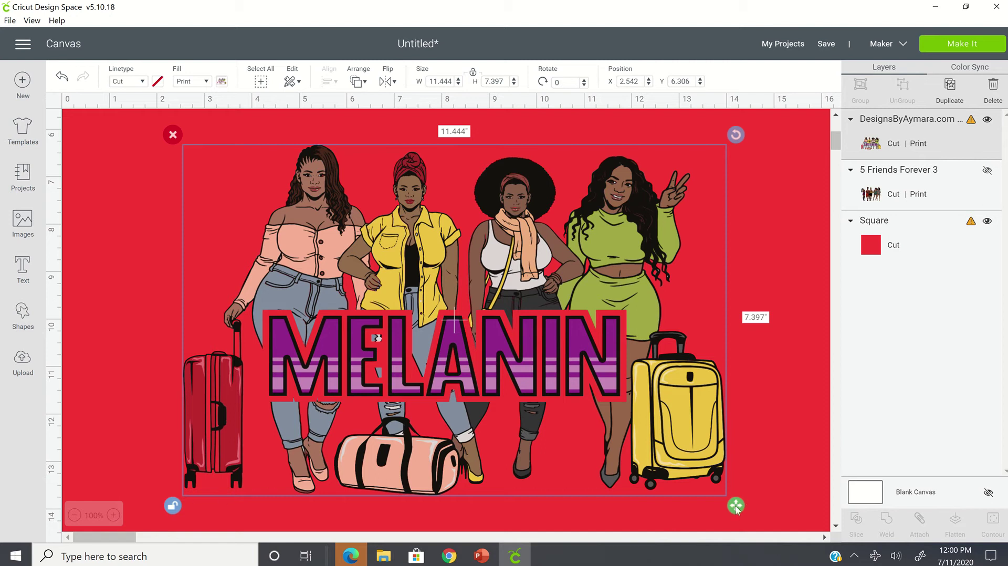
Enlarge the women artwork to 25 × 25 inches and place it over the red square
drag(737, 508, 782, 535)
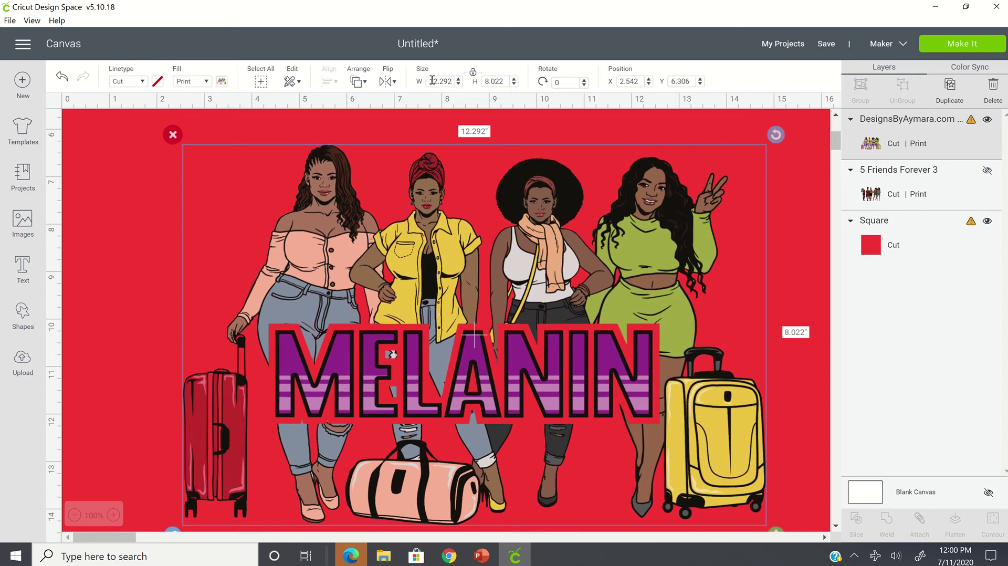
click(432, 81)
text(25)
key(Tab)
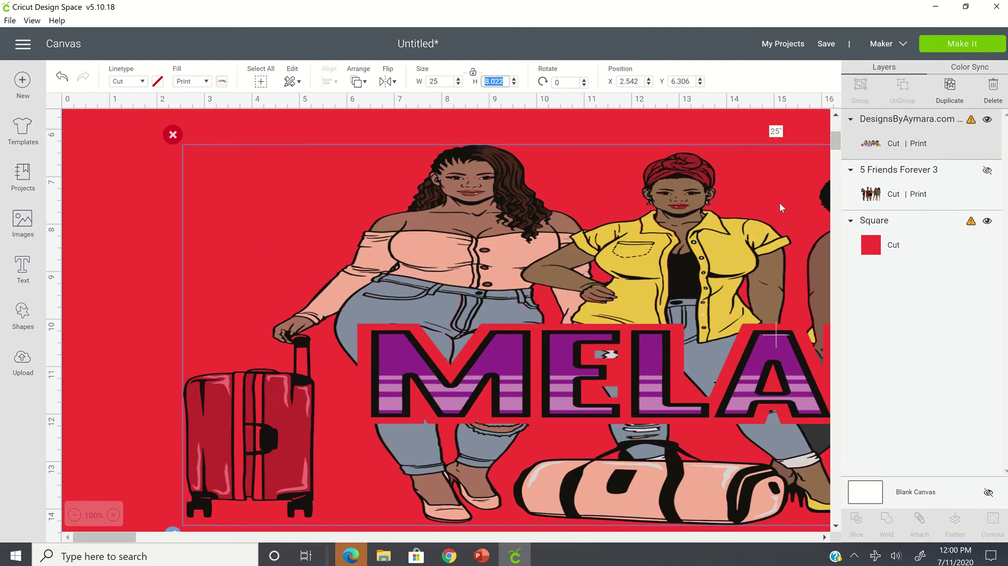
drag(672, 313, 484, 410)
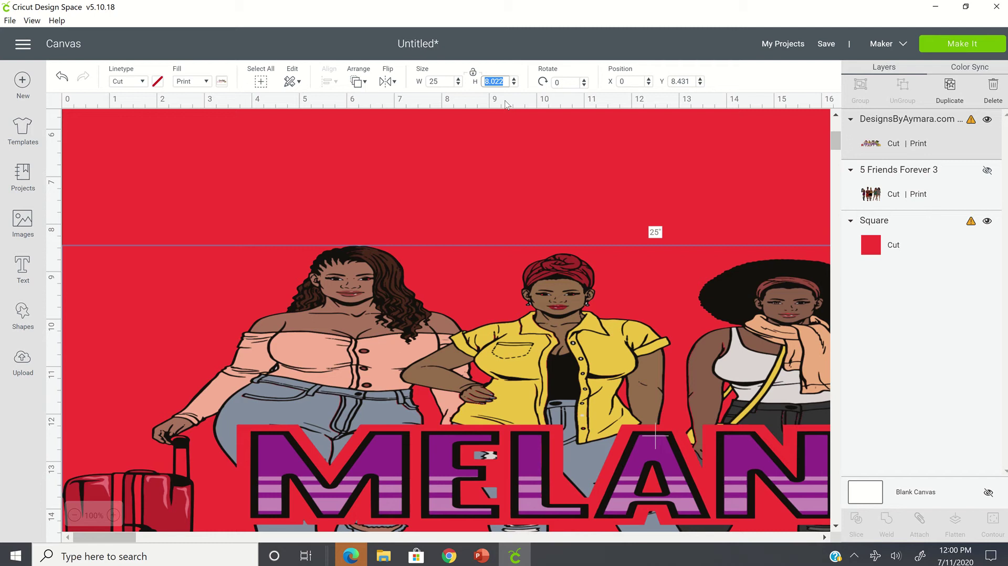
text(25)
key(Tab)
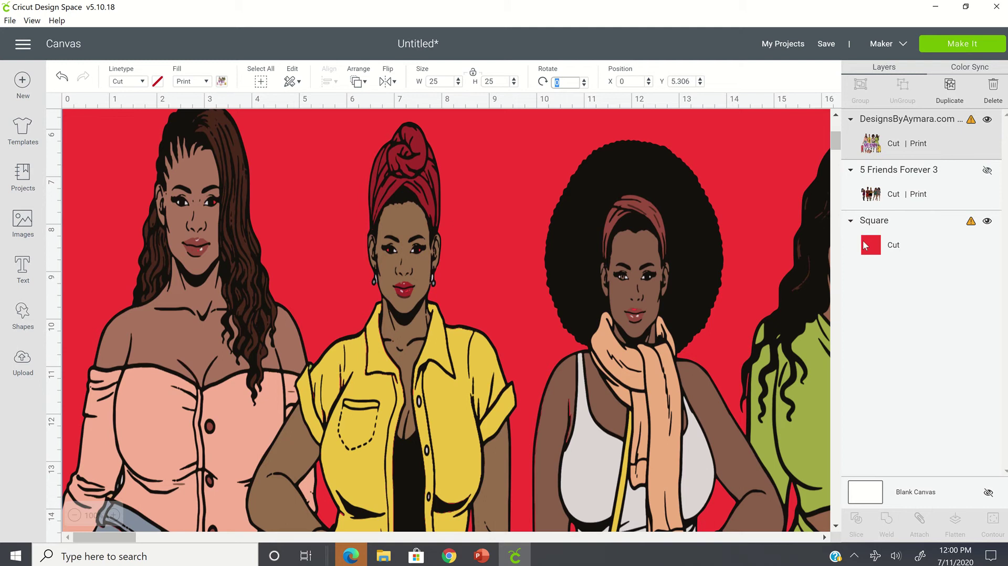
Make the background square light yellow
click(881, 251)
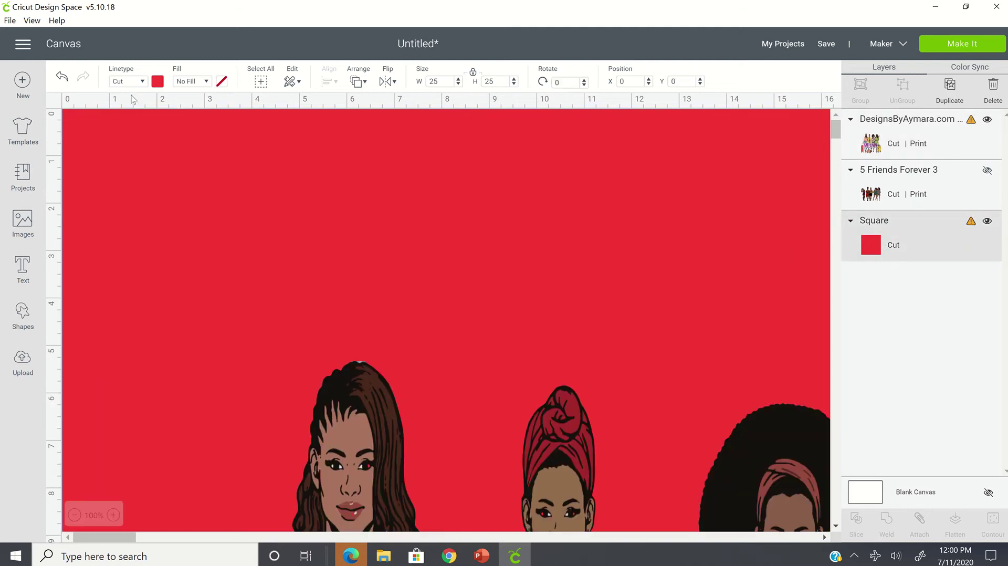
click(158, 83)
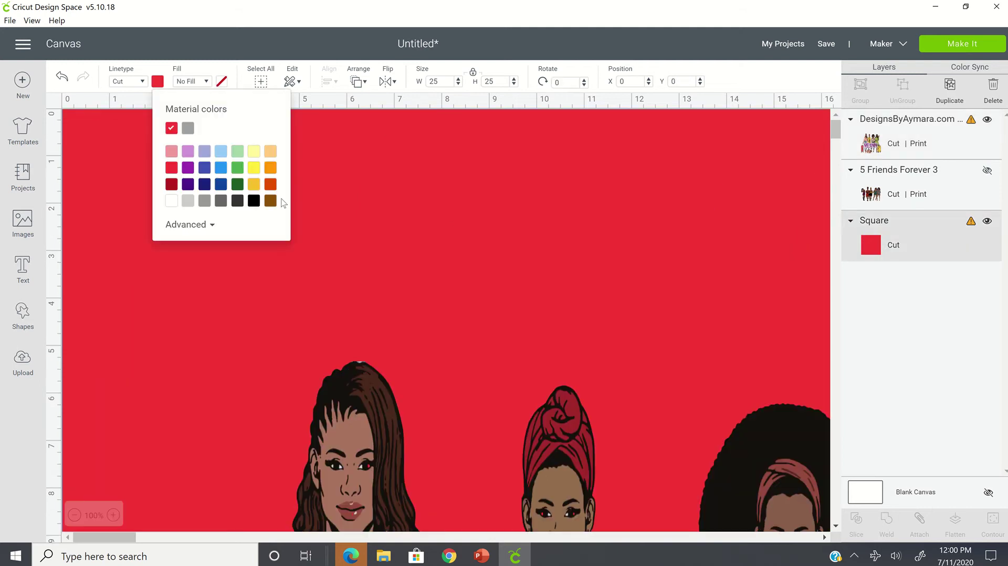
click(254, 154)
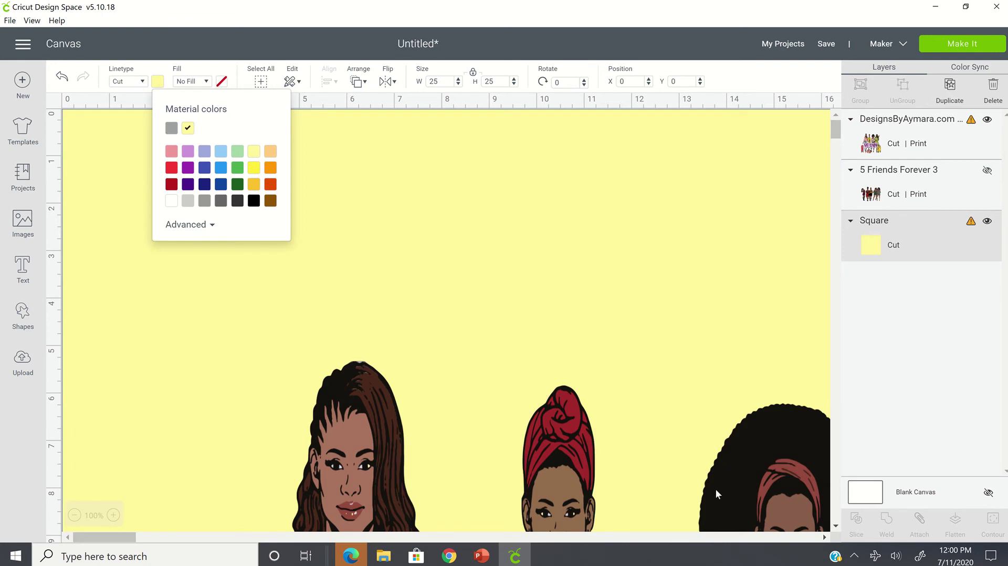
Reposition the 25 × 25 women artwork up and left to X 0, Y 1.792
drag(573, 510, 493, 331)
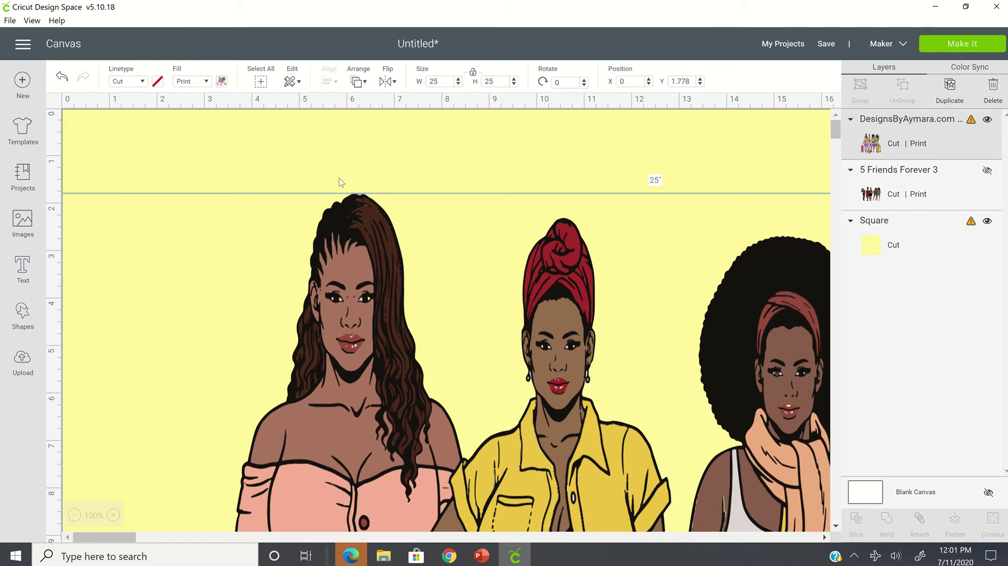
drag(464, 468, 351, 387)
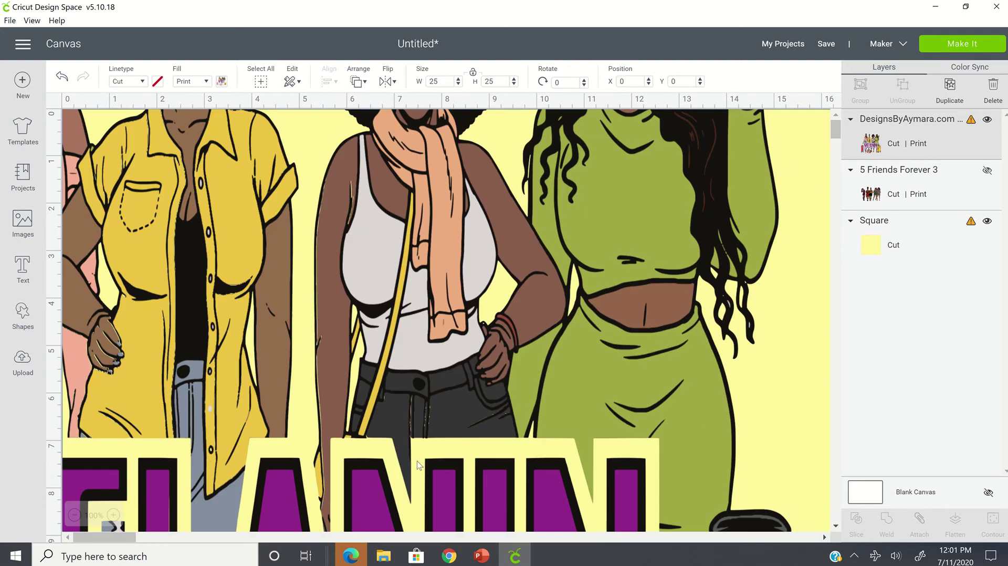
drag(419, 465, 476, 418)
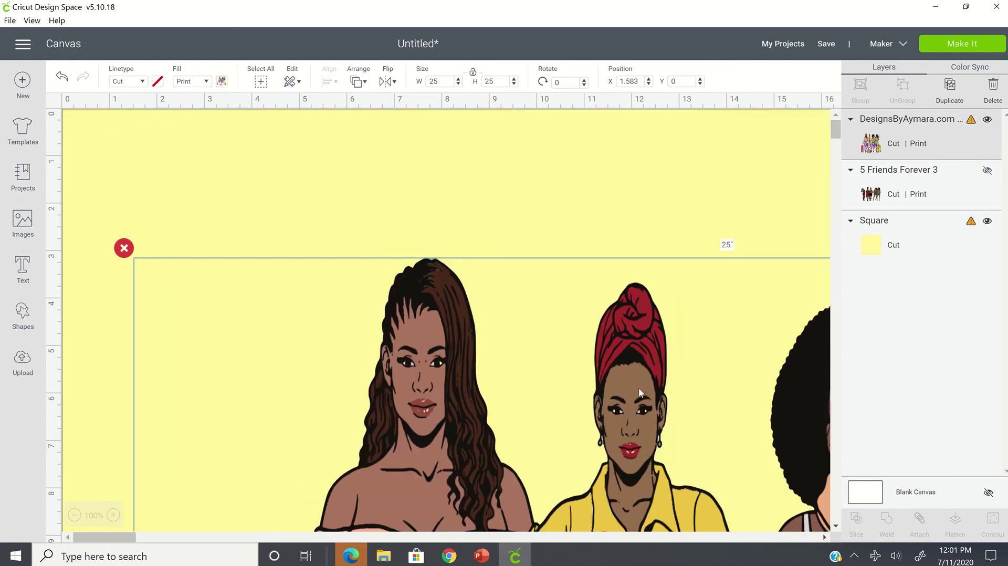
drag(639, 388, 556, 408)
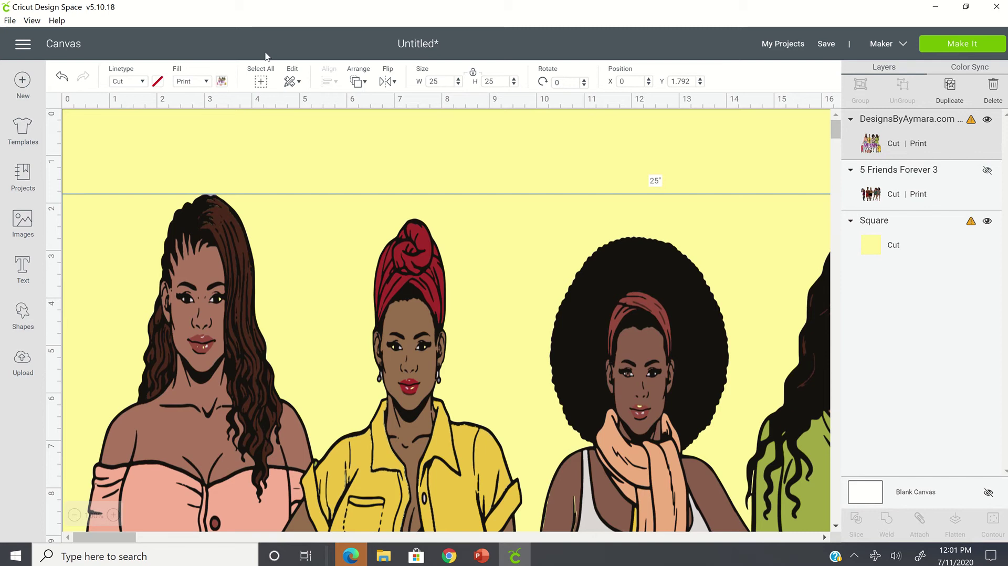
Try light green on the background square, then switch it back to red
click(157, 83)
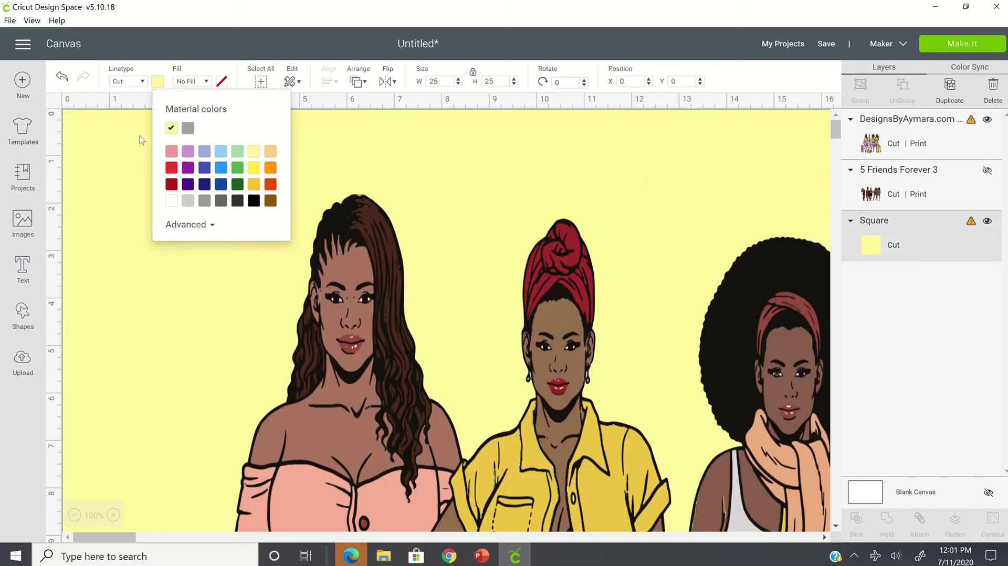
click(238, 152)
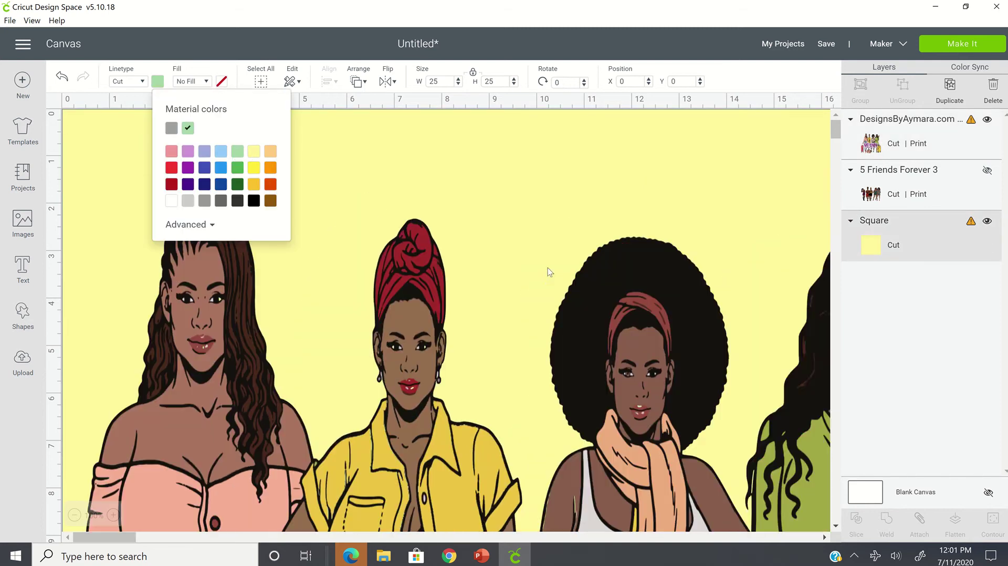
scroll(567, 370, down, 6)
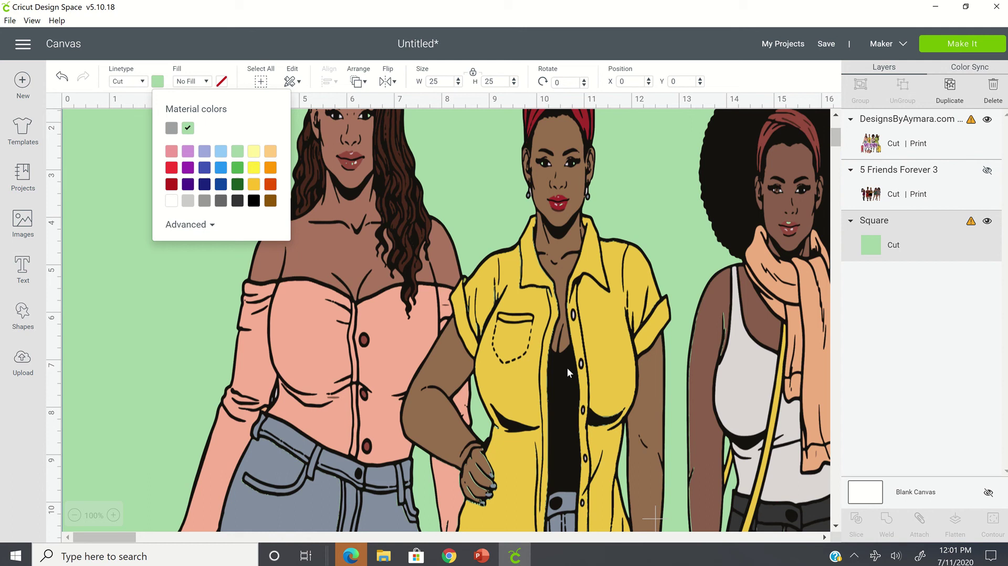
scroll(568, 367, up, 4)
scroll(567, 367, down, 1)
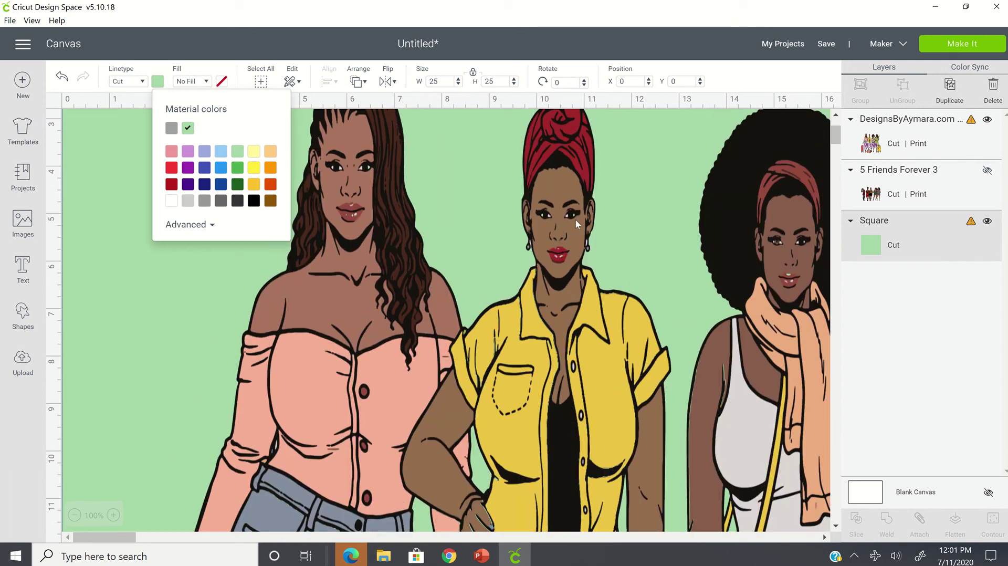
drag(553, 390, 532, 438)
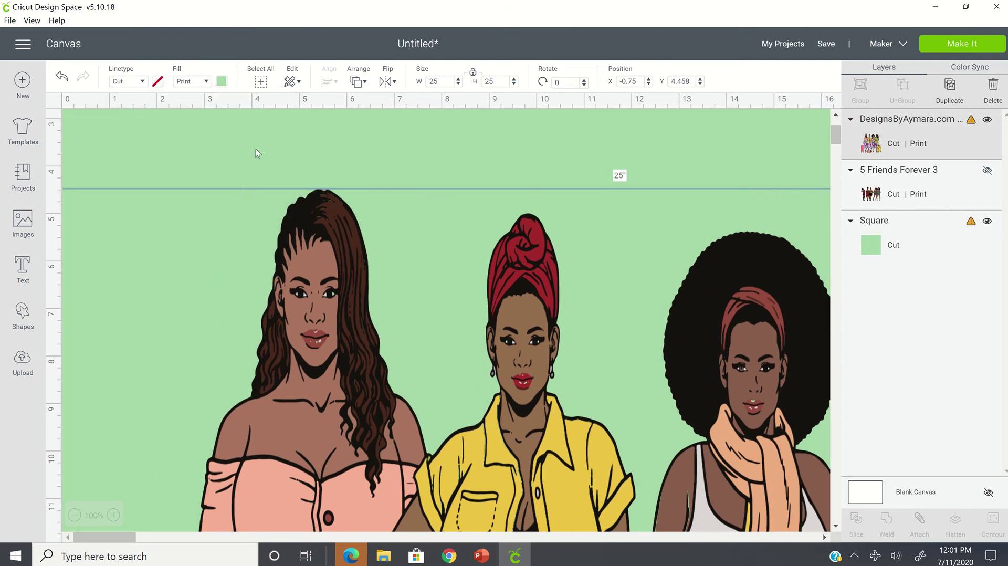
click(362, 169)
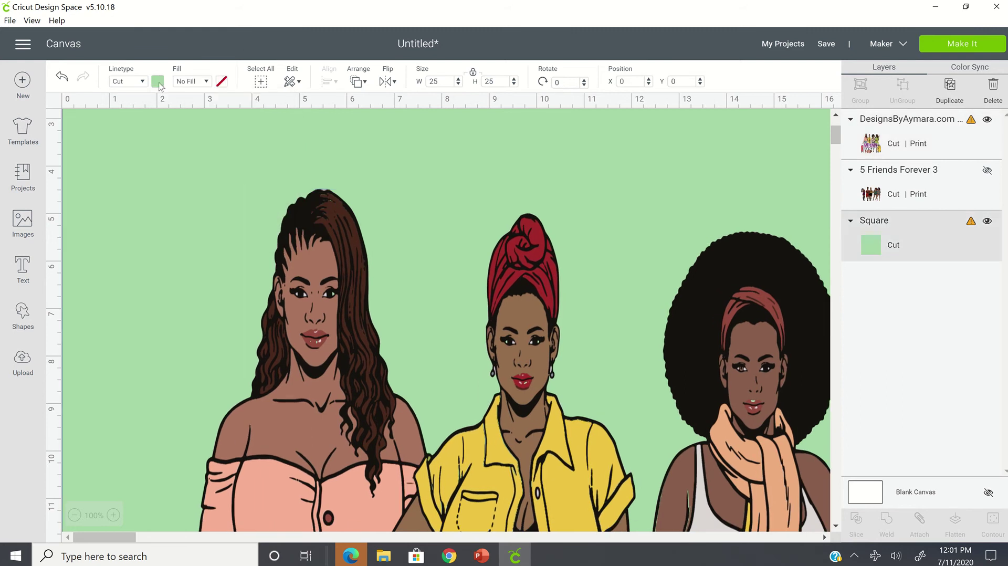
click(158, 82)
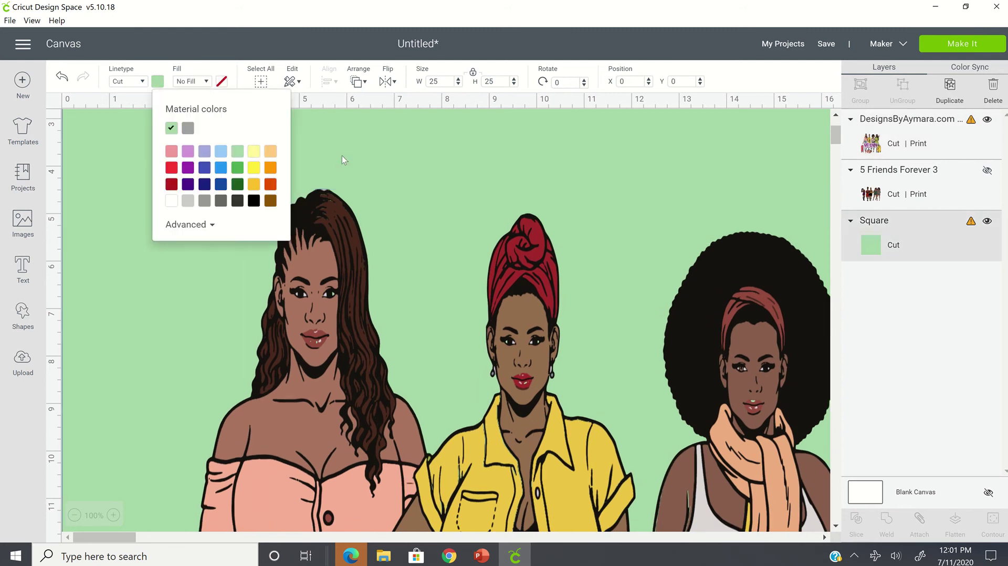
click(171, 168)
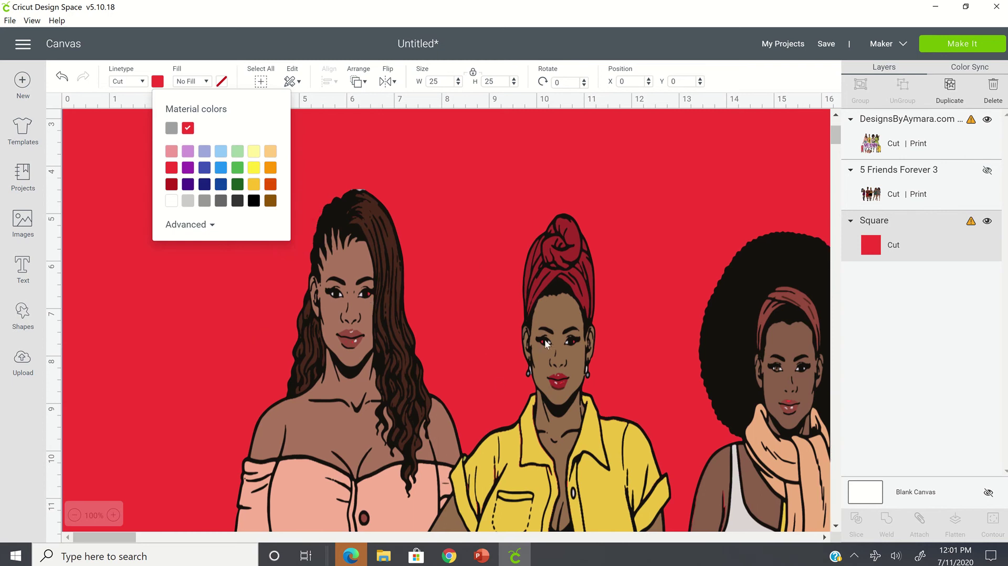
scroll(525, 379, down, 10)
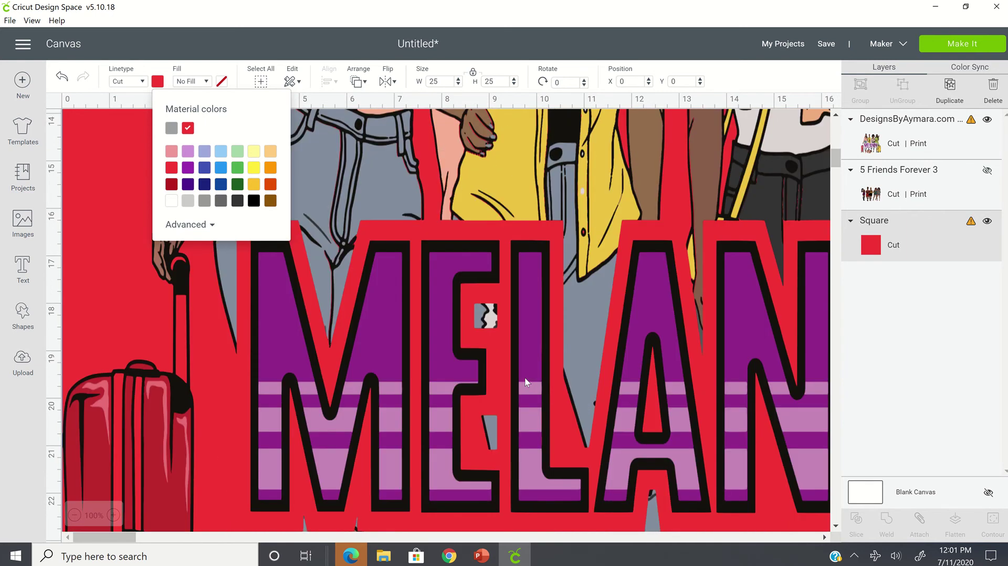
Move the women artwork down to X 0, Y 12.333, aligned with the square's left edge
click(614, 449)
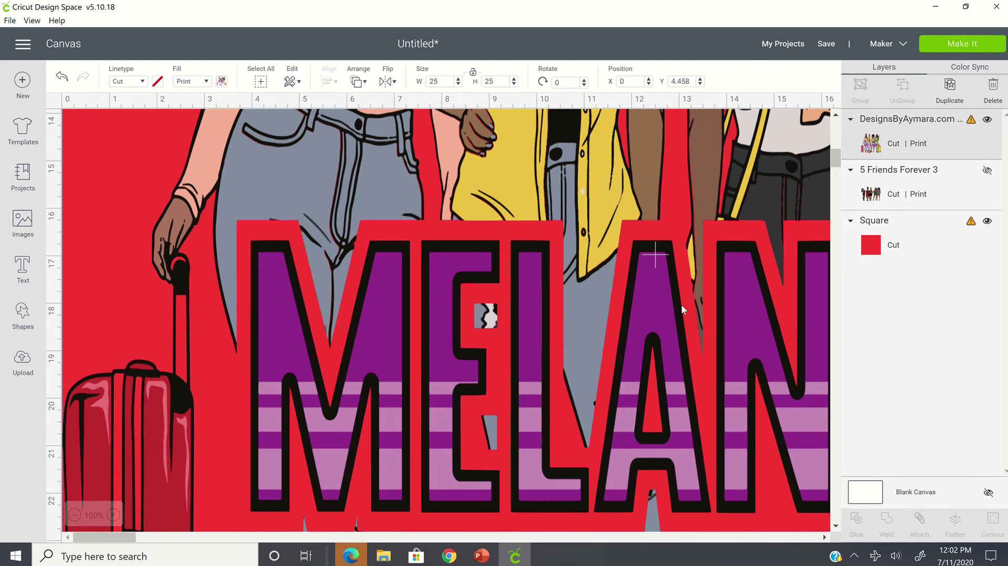
drag(681, 304, 528, 464)
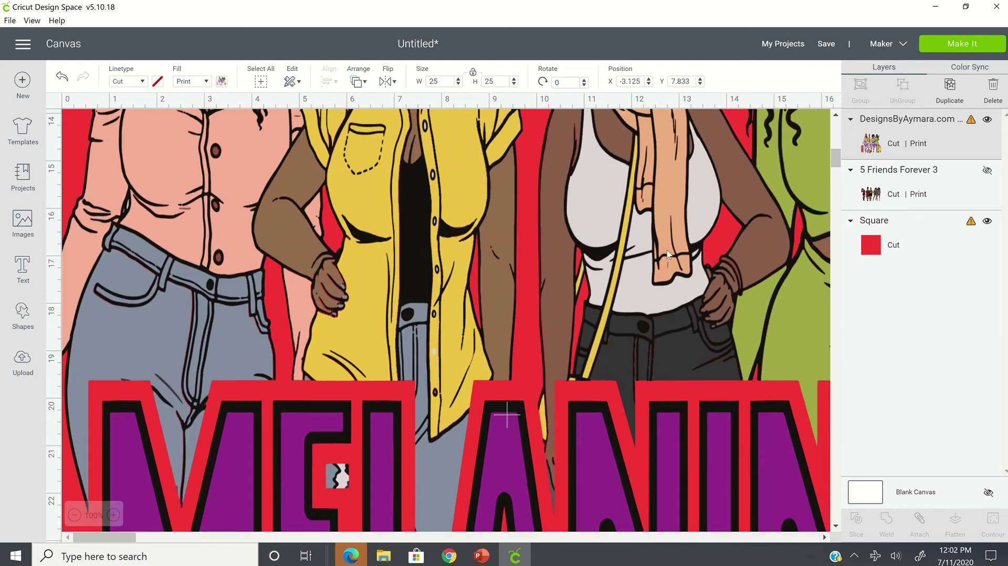
drag(666, 263, 750, 394)
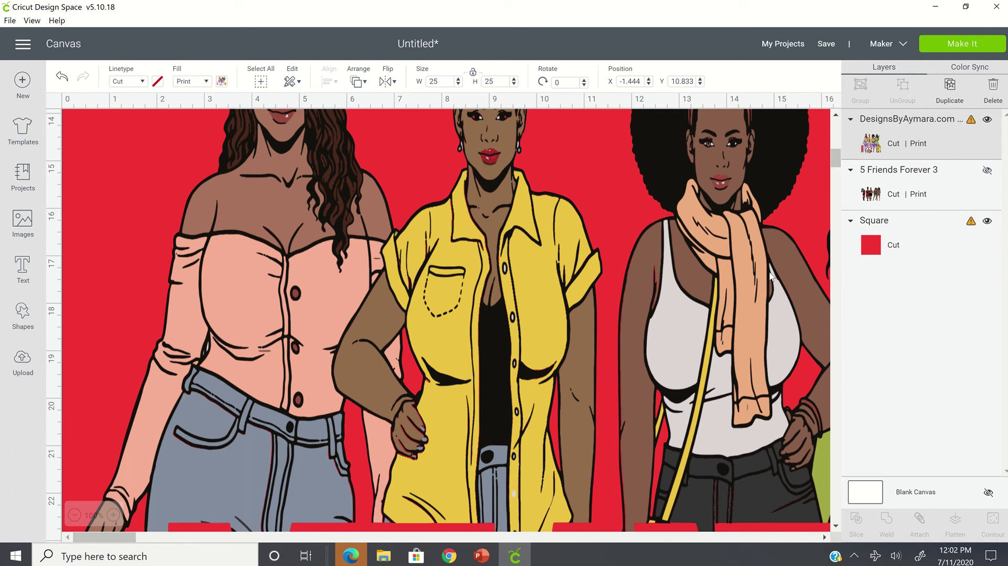
drag(723, 318, 448, 342)
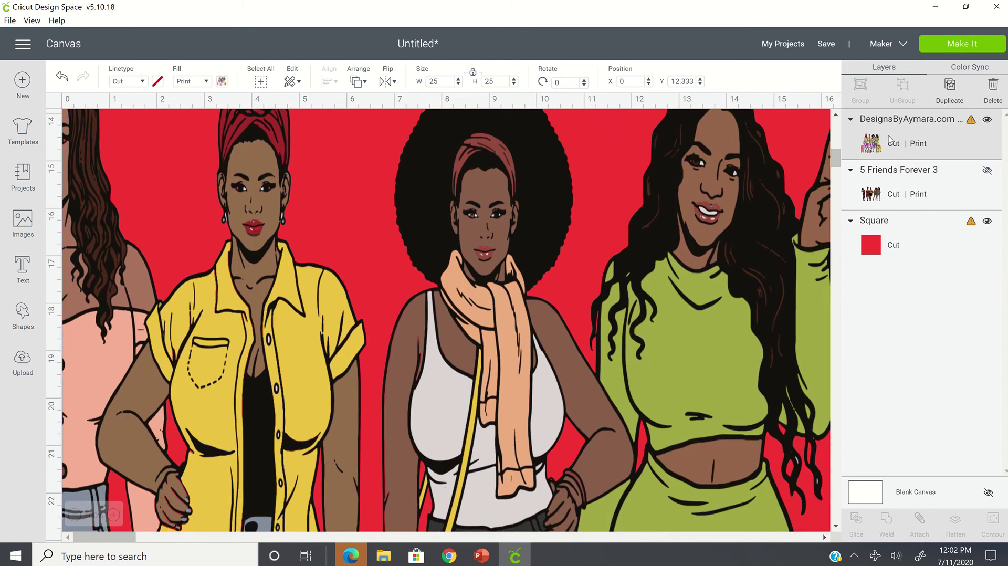
Hide the background square, start Make It, and dismiss the incompatible project warning
click(987, 220)
click(964, 44)
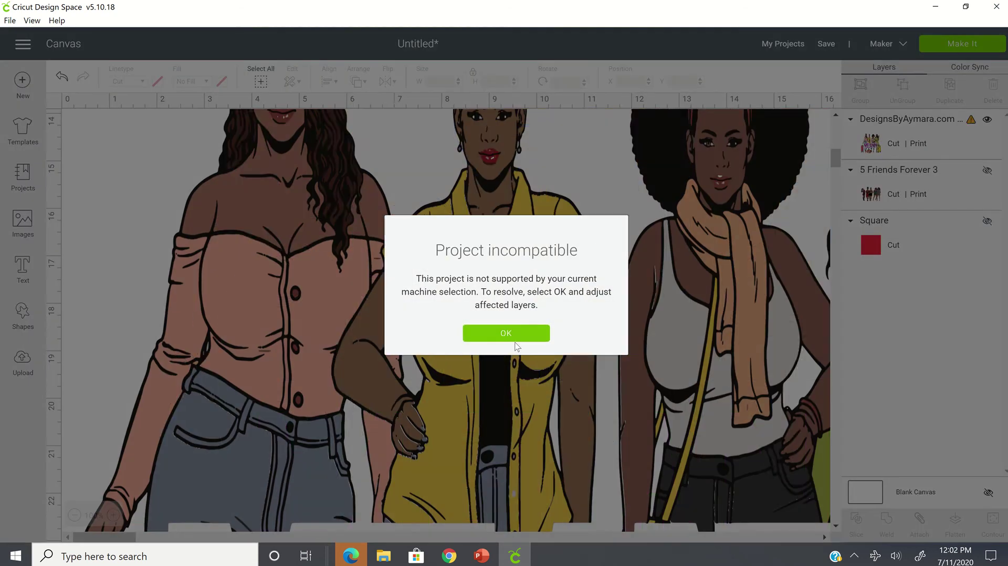
click(498, 344)
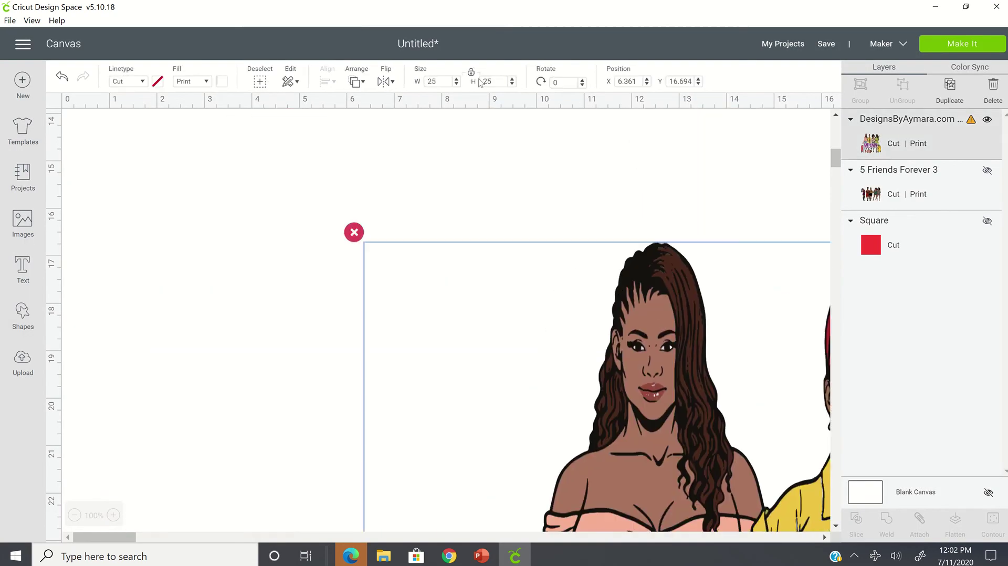
Resize the MELANIN image to 6 × 6 inches and move it to X 3.722, Y 14.694
click(443, 82)
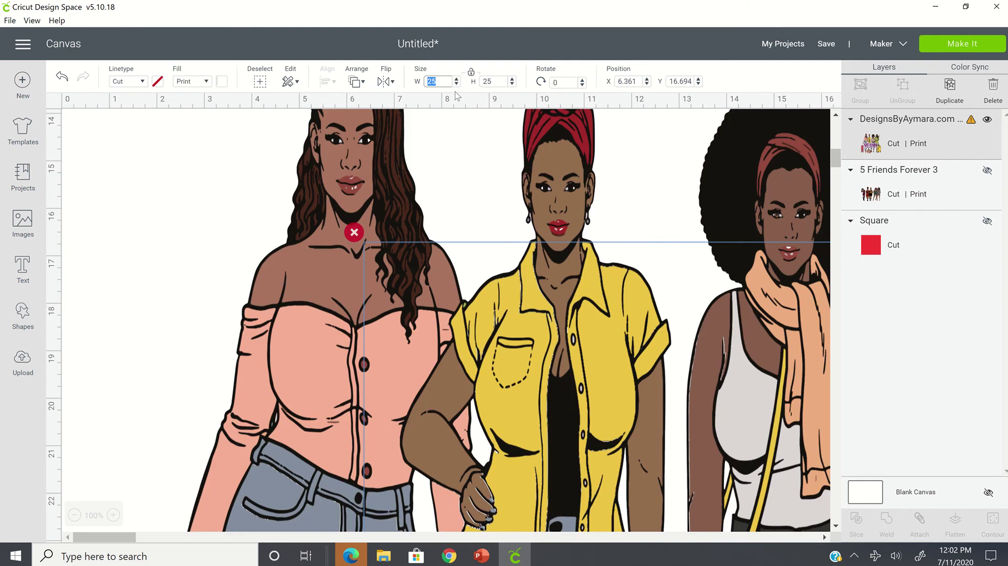
text(6)
key(Tab)
text(6)
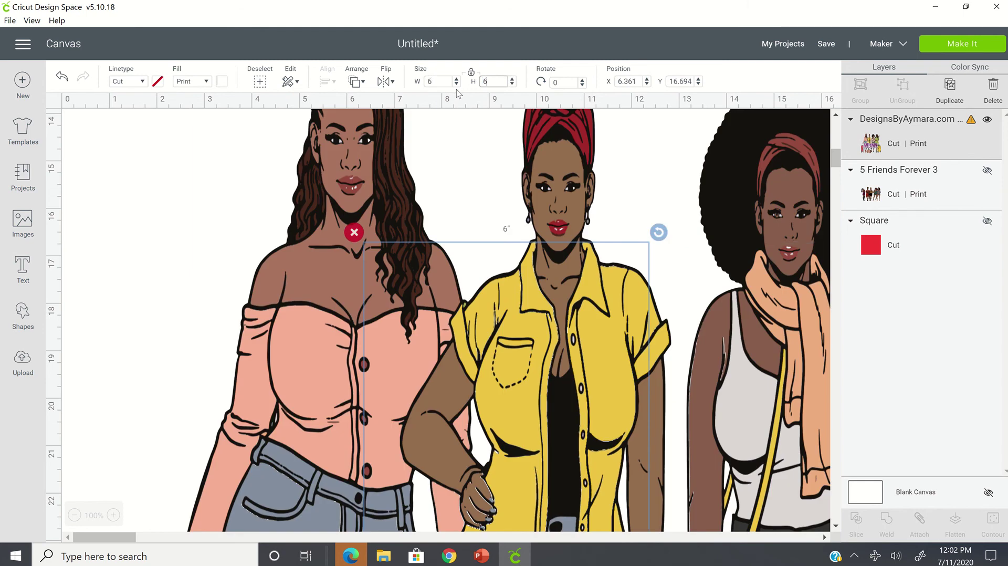
key(Tab)
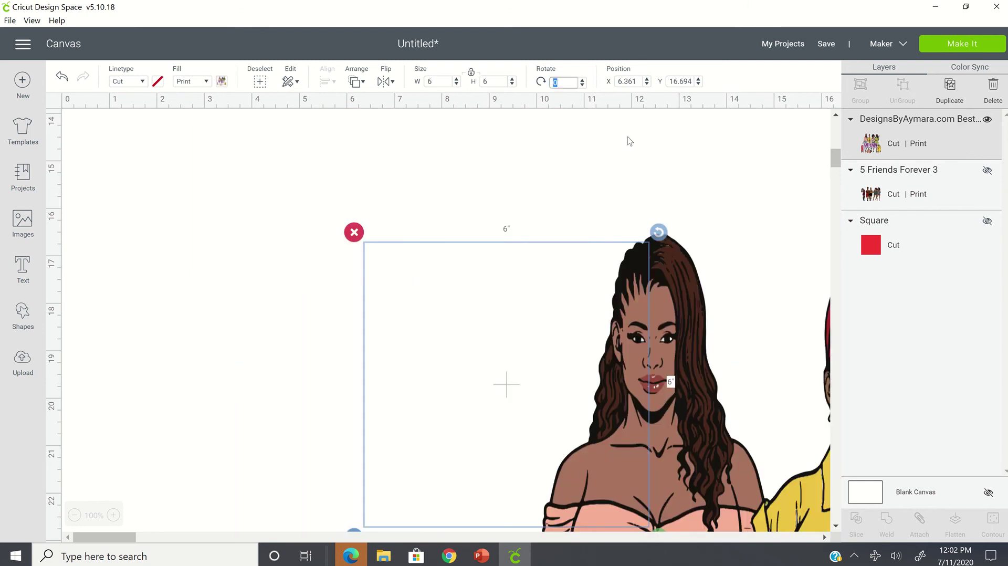
drag(517, 361, 393, 267)
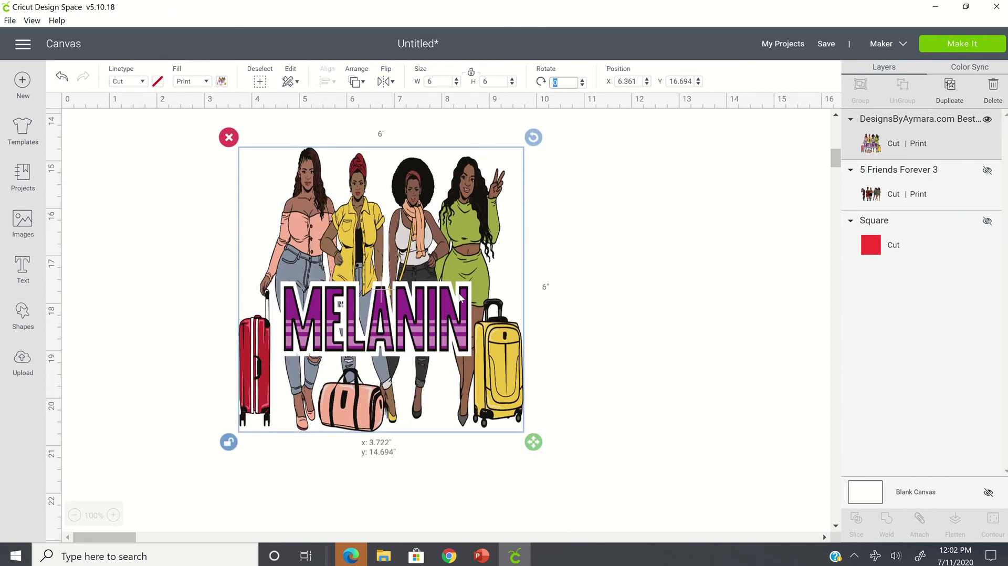
click(945, 43)
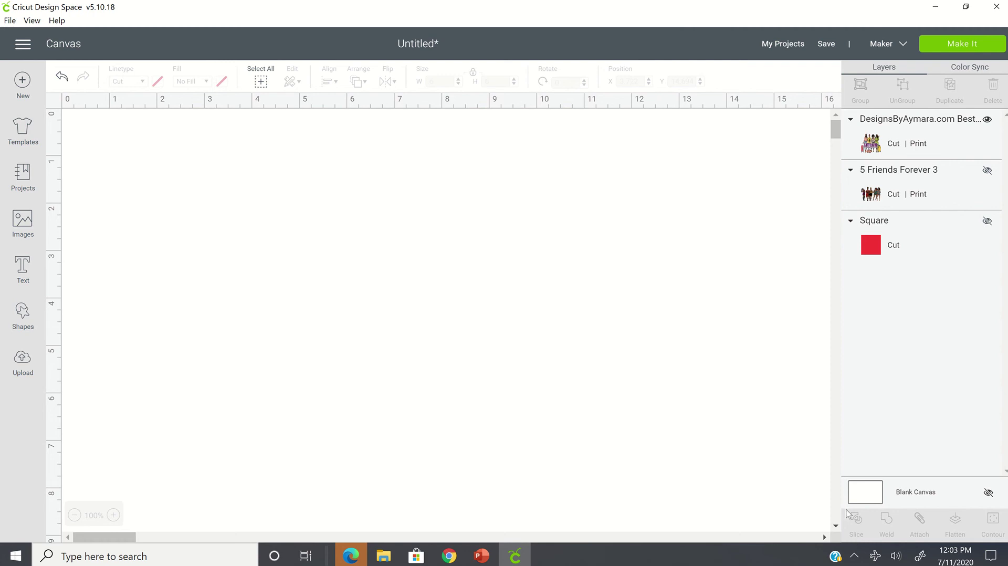
Delete the MELANIN image from the canvas
scroll(694, 314, down, 1)
scroll(694, 314, down, 10)
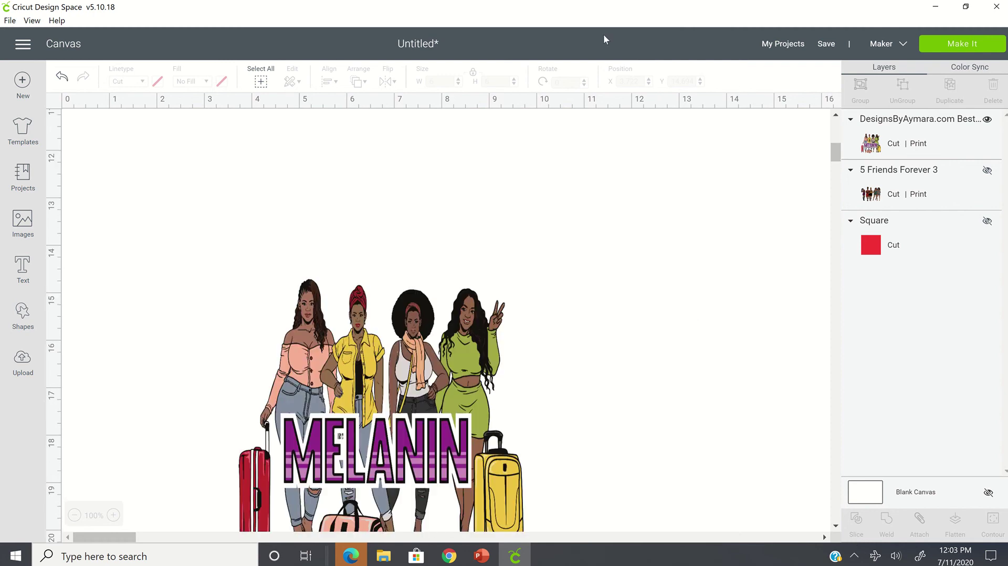
drag(338, 233, 336, 218)
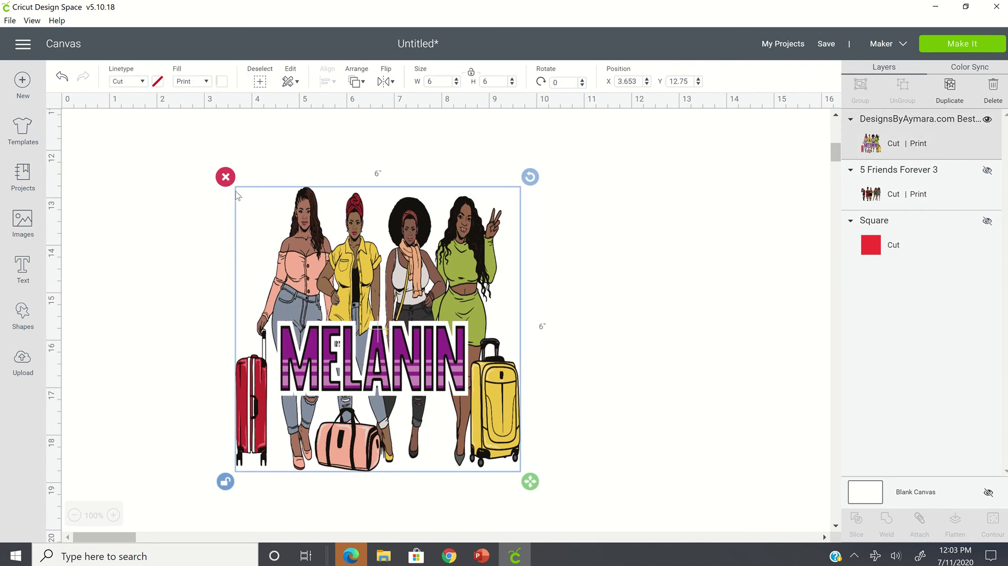
key(Delete)
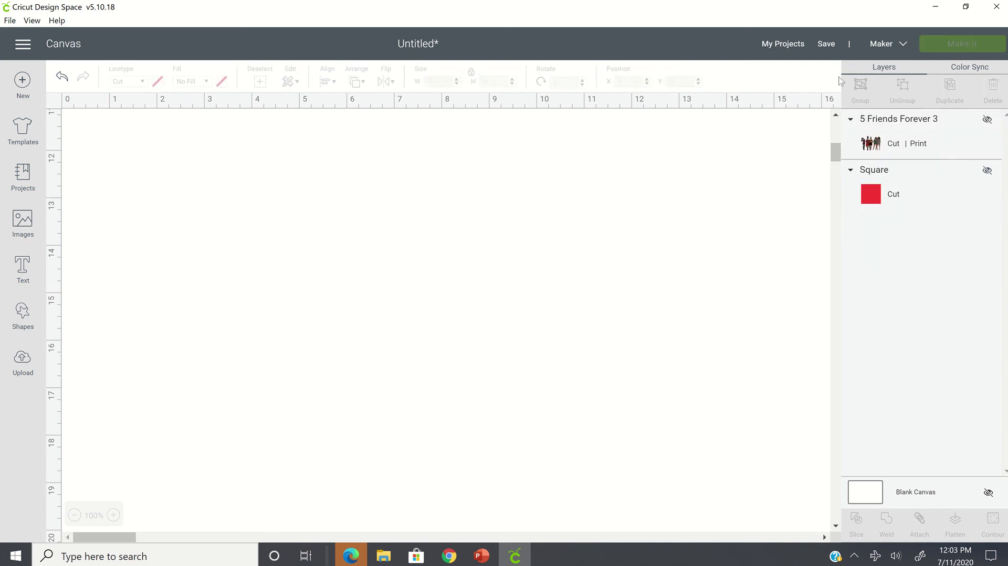
Unhide the Square and 5 Friends Forever 3 layers so the five women show over red
click(895, 150)
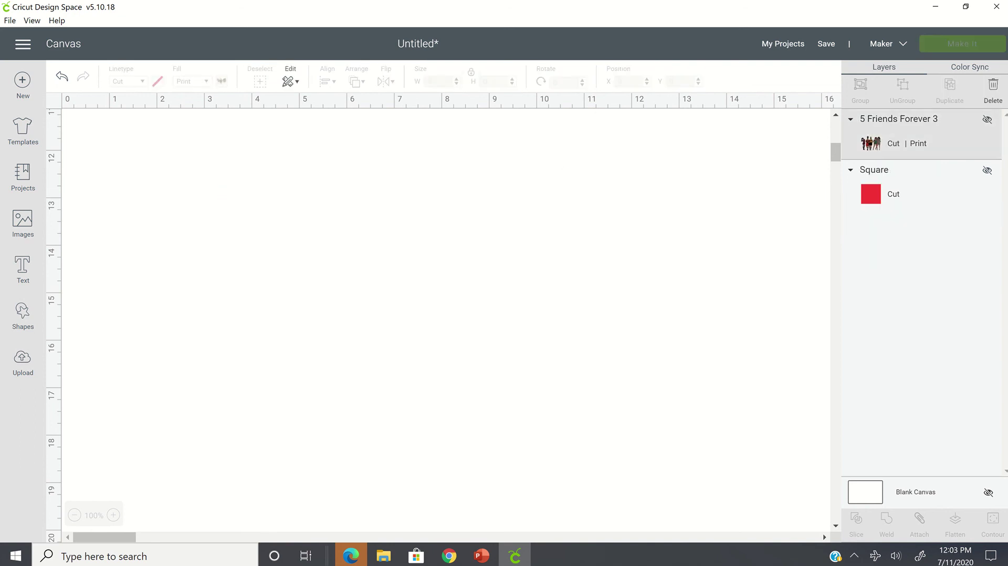
click(988, 171)
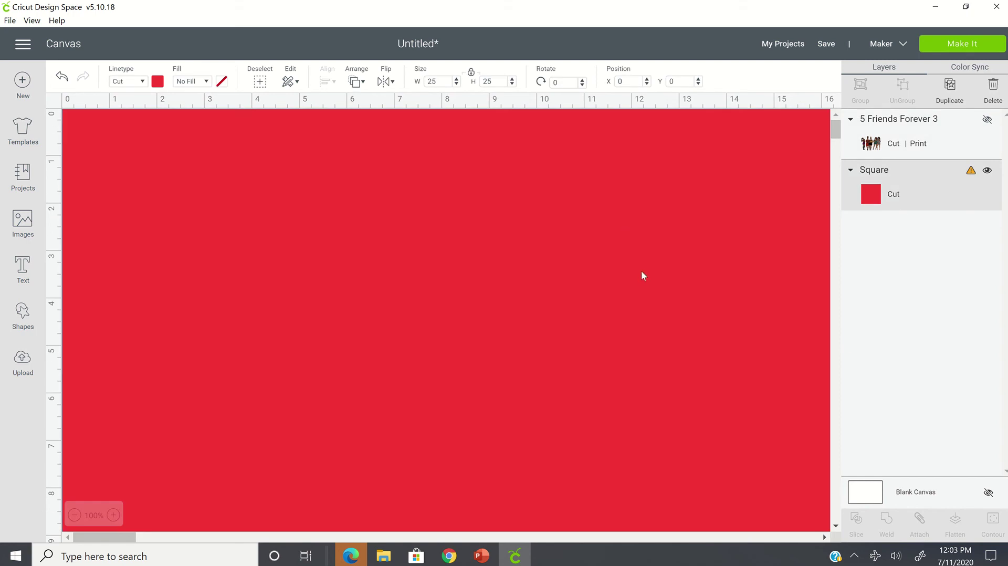
click(987, 119)
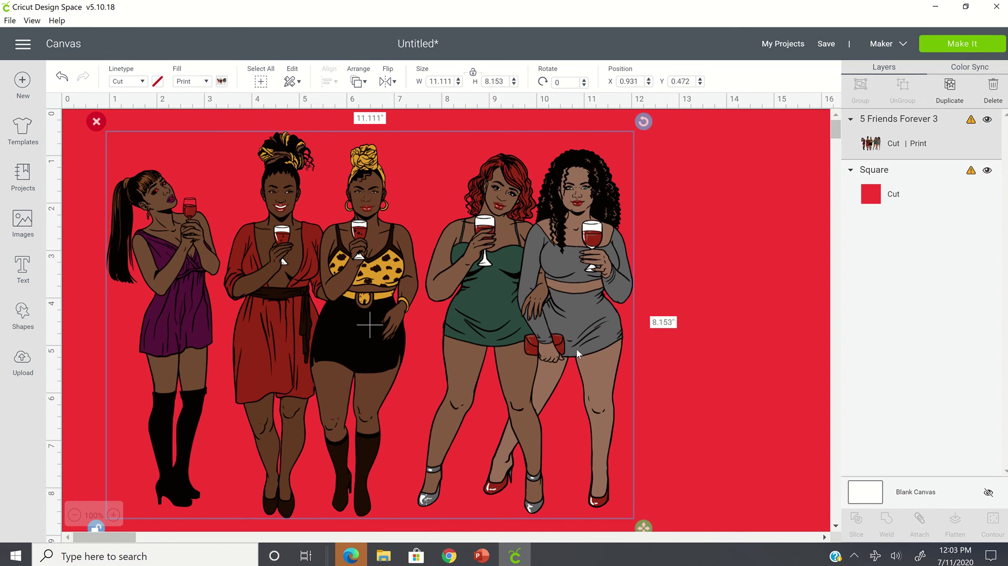
drag(475, 301, 500, 313)
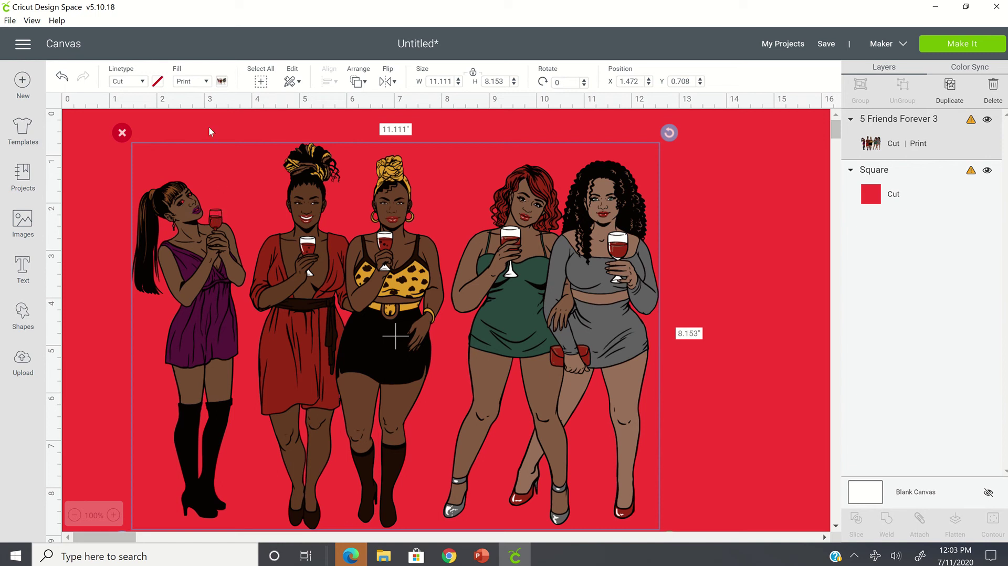
click(109, 284)
click(217, 301)
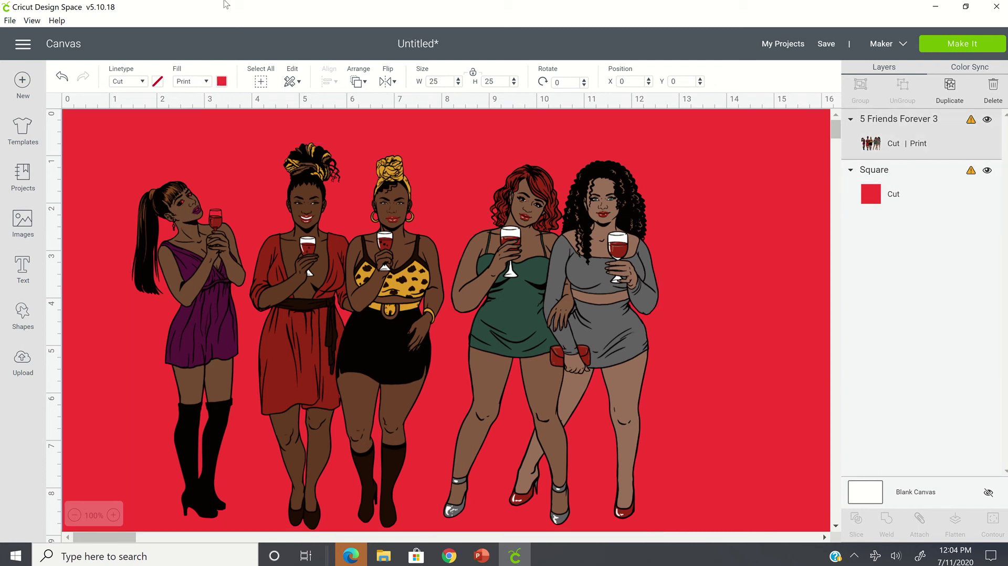
Set the 25 × 25 background square's colour to yellow from Material colors
click(100, 146)
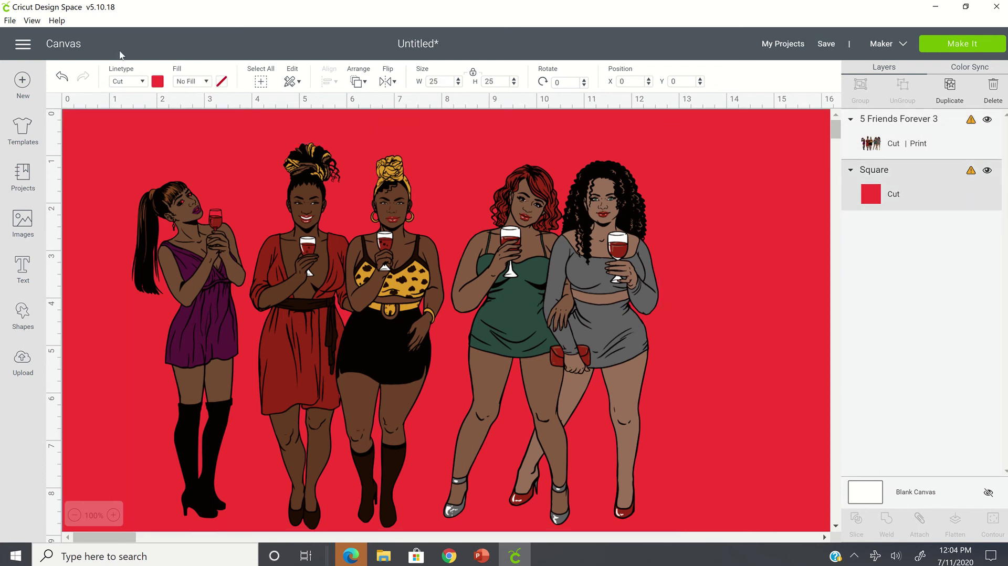
click(157, 81)
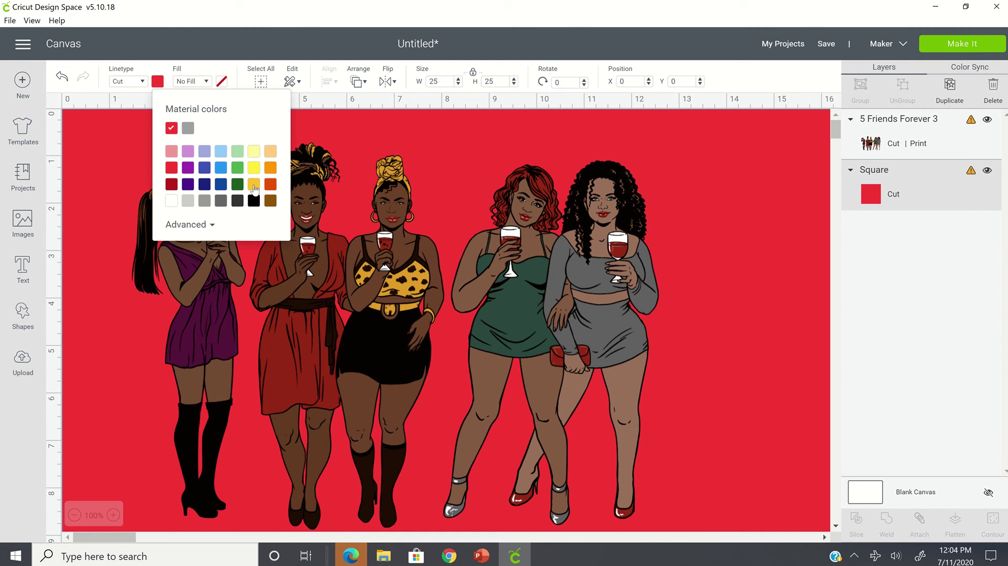
click(254, 167)
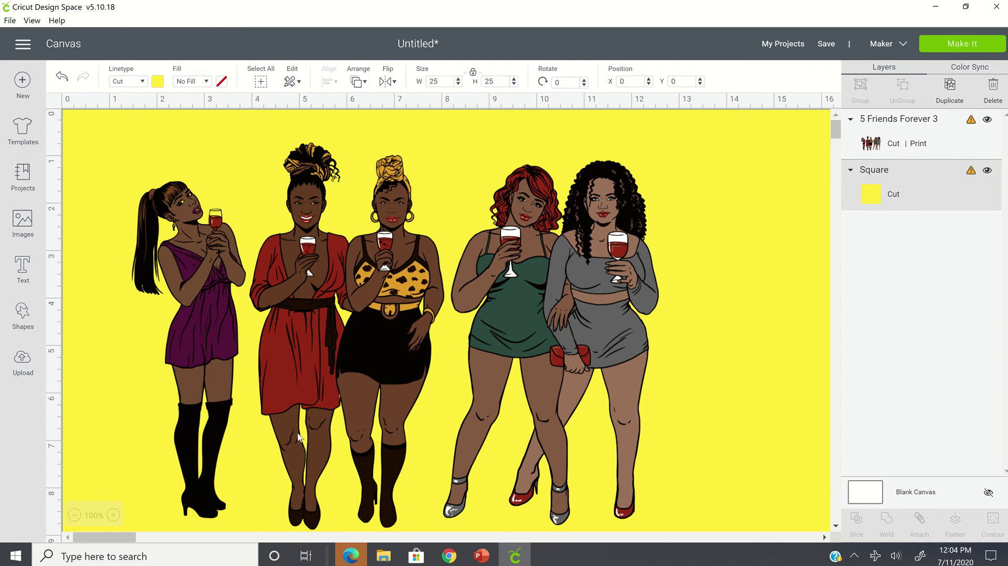
Nudge the five-women image slightly right, then bring up the Upload page
click(535, 307)
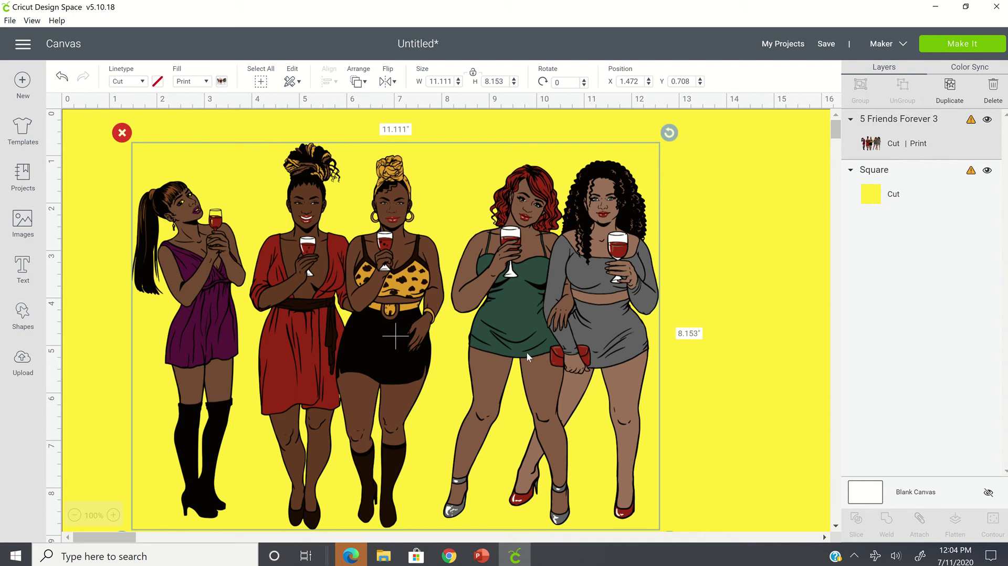
drag(572, 341, 606, 339)
click(101, 378)
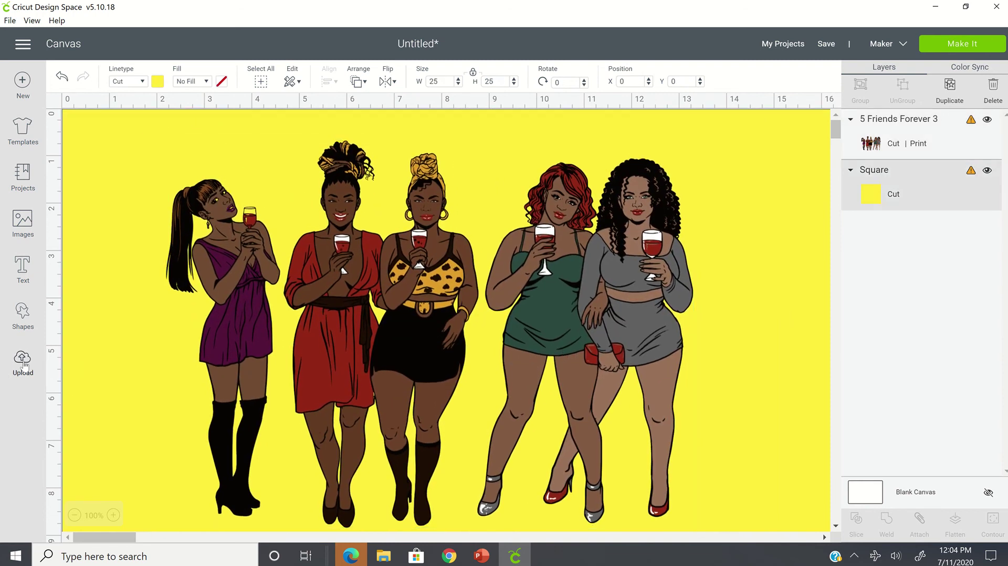
click(25, 365)
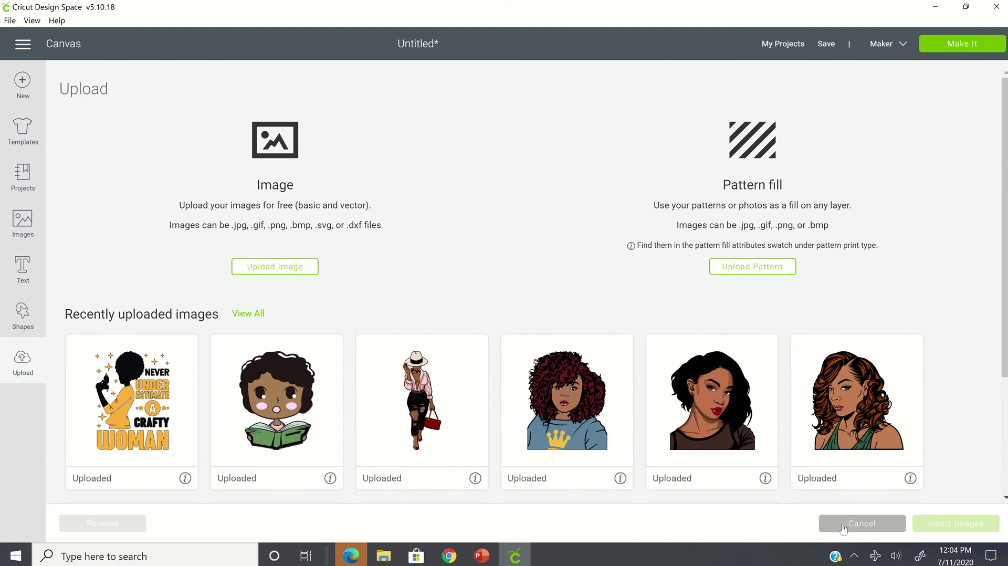
Add a dark grey 3.014 × 7.722 inch unlocked rectangle covering the leftmost woman
click(23, 362)
click(23, 314)
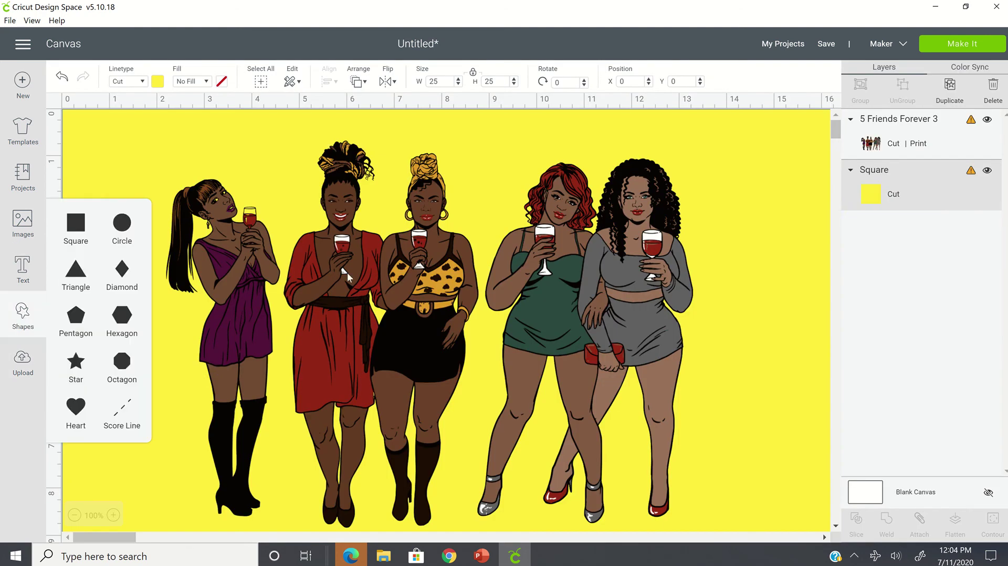
click(76, 224)
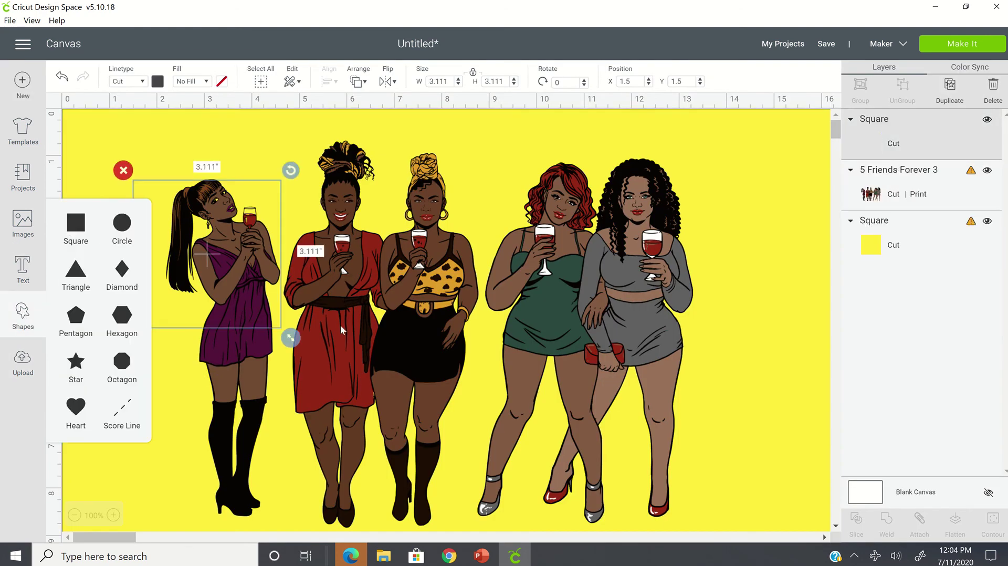
drag(236, 265, 237, 234)
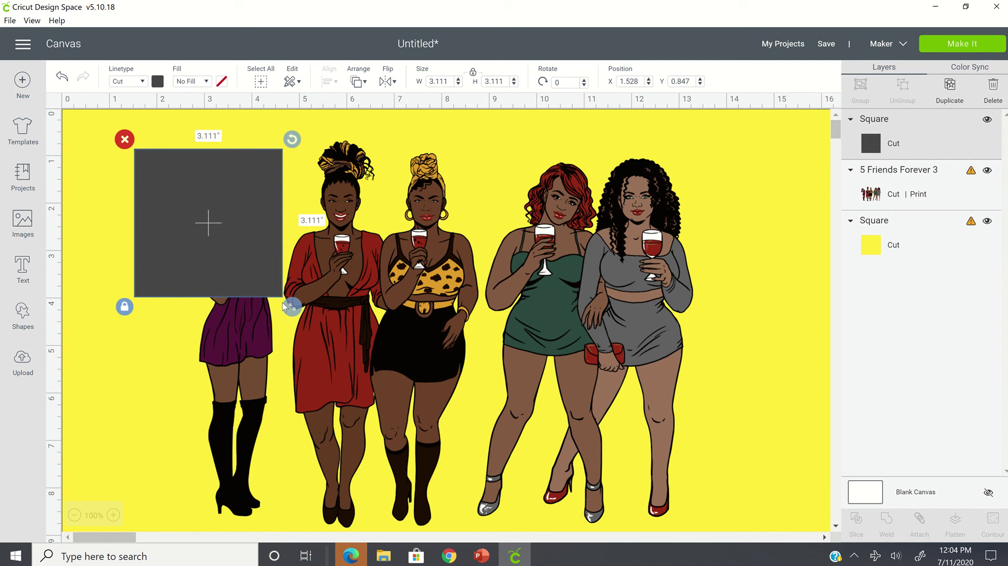
drag(292, 306, 279, 295)
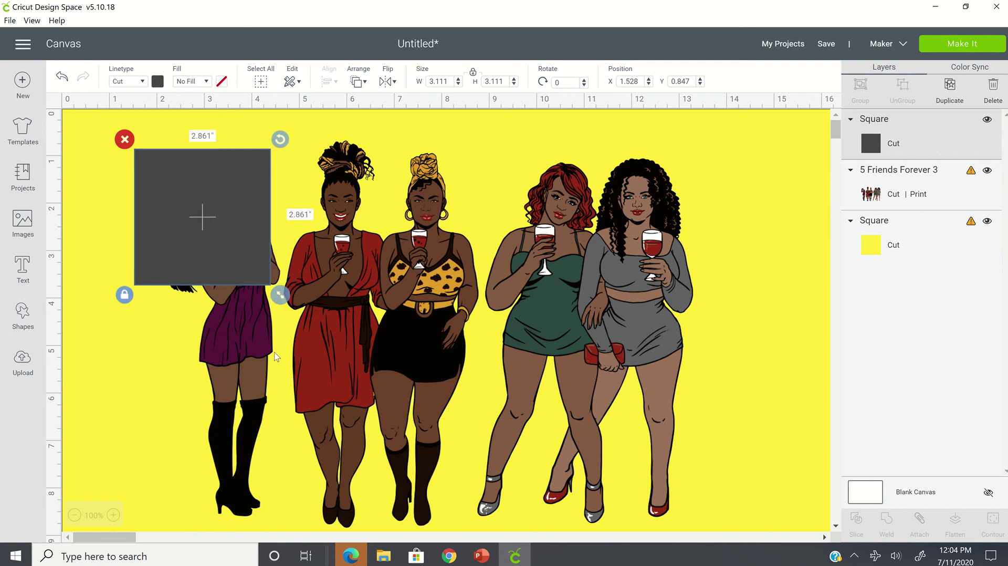
click(122, 297)
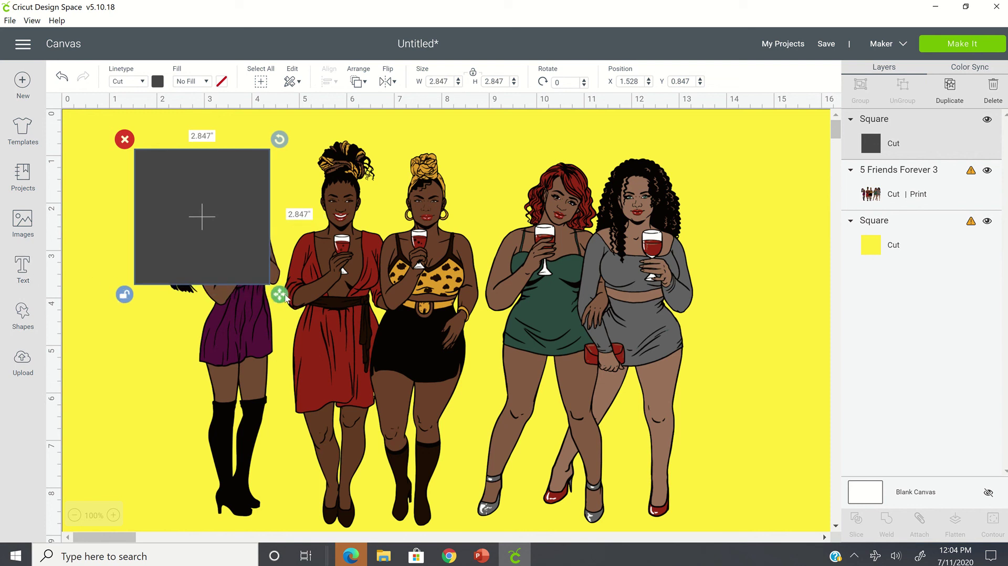
drag(286, 297, 298, 560)
drag(227, 394, 232, 393)
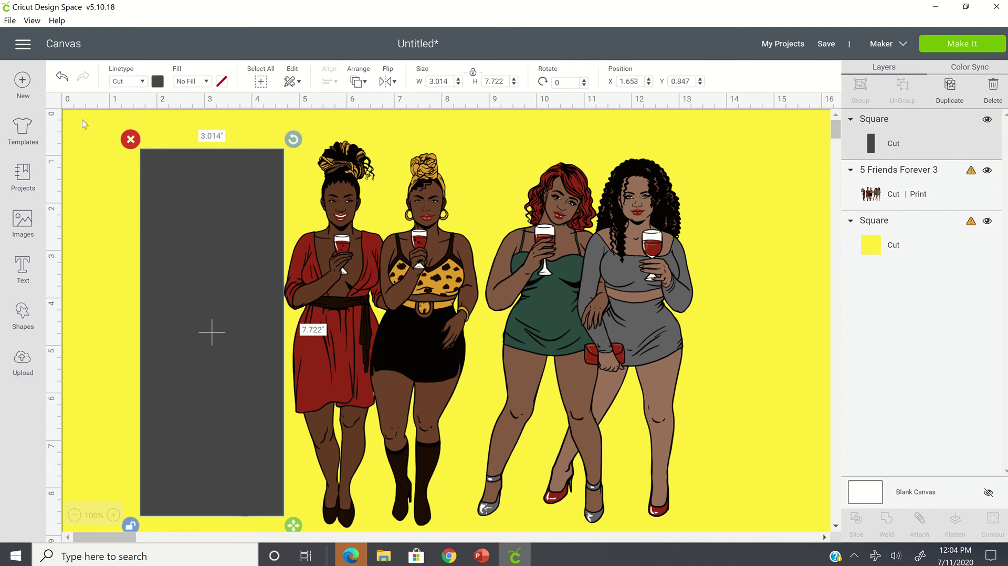
click(81, 137)
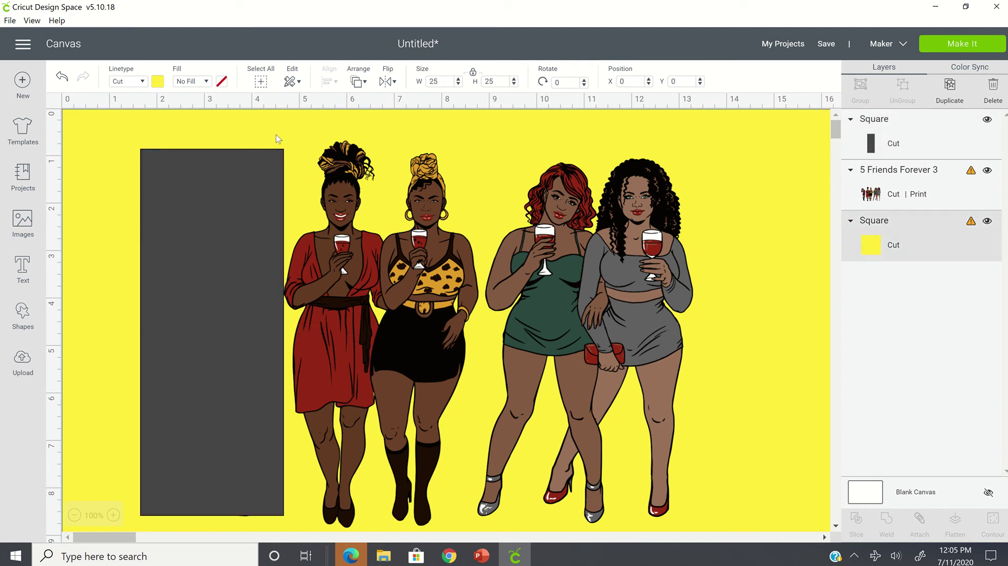
Hide the yellow square and slice the five-women image with the grey rectangle
drag(276, 140, 656, 510)
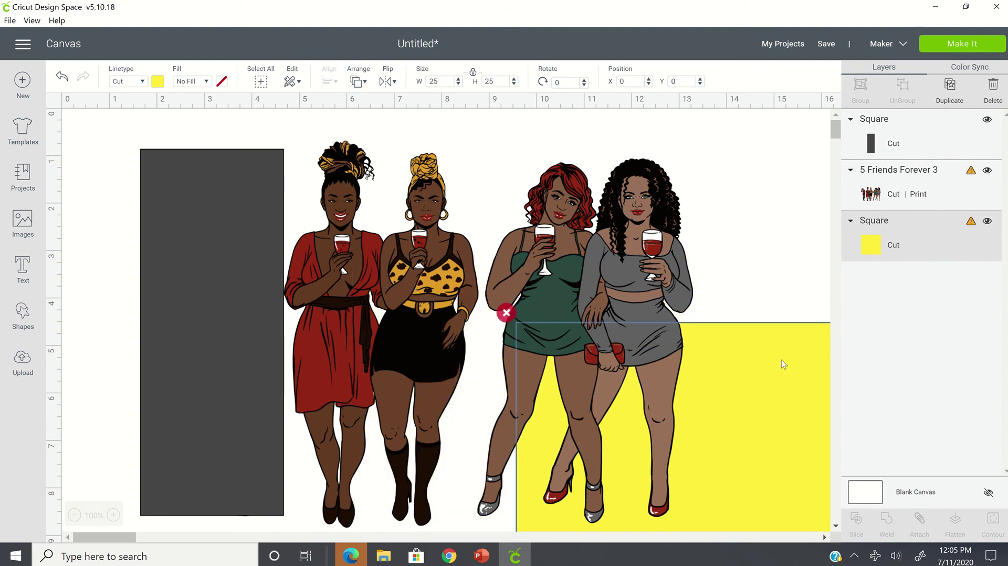
click(989, 221)
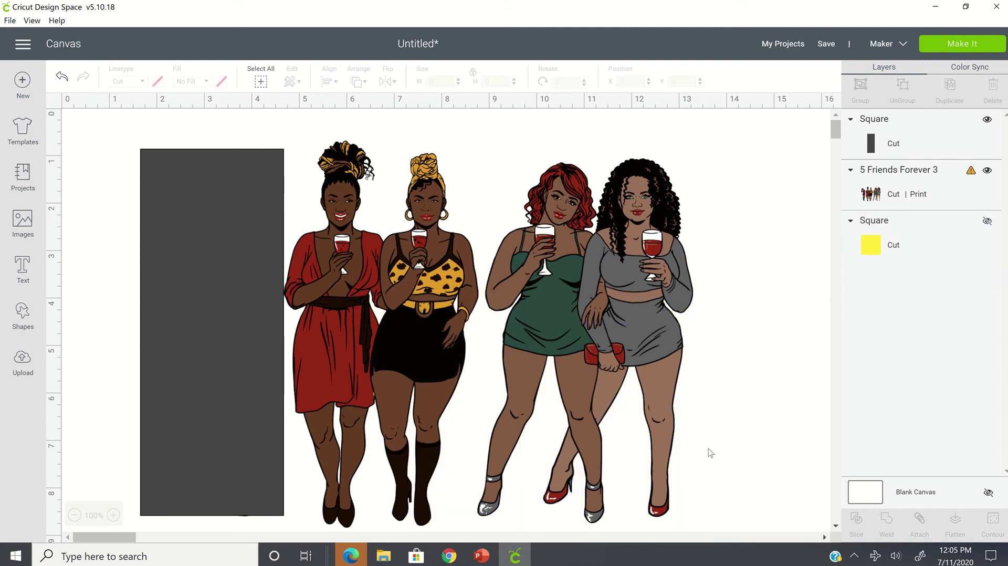
click(332, 317)
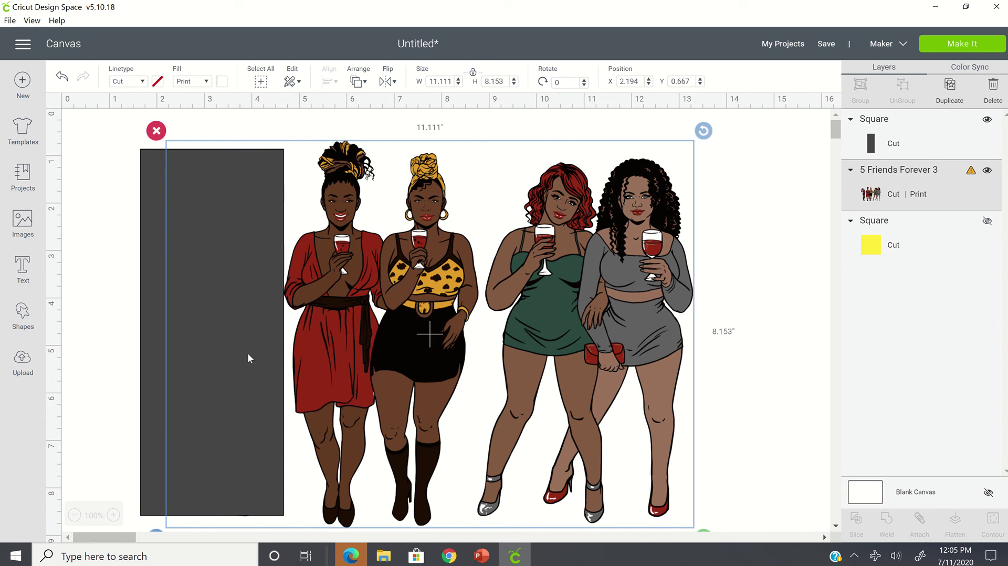
shift+click(152, 461)
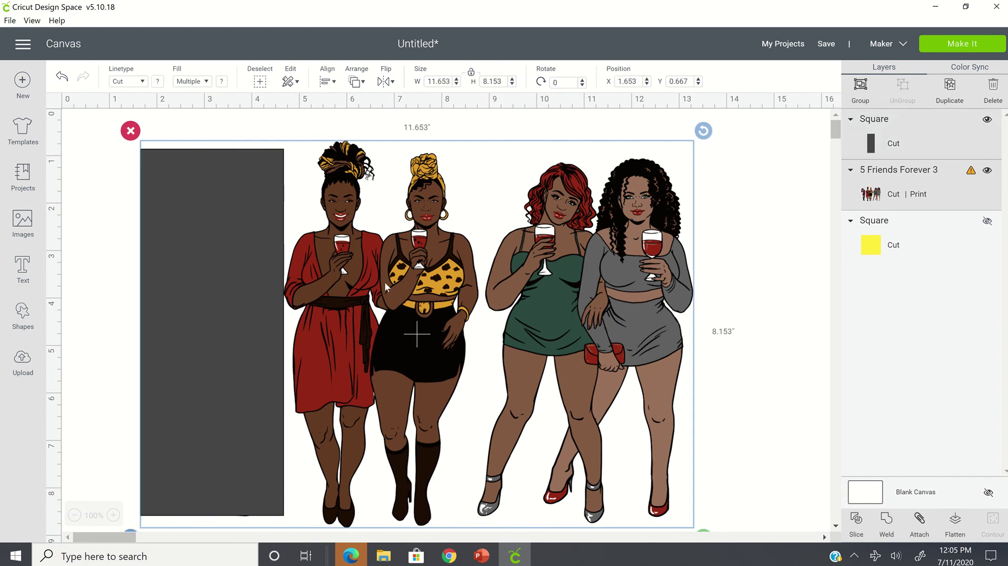
click(860, 530)
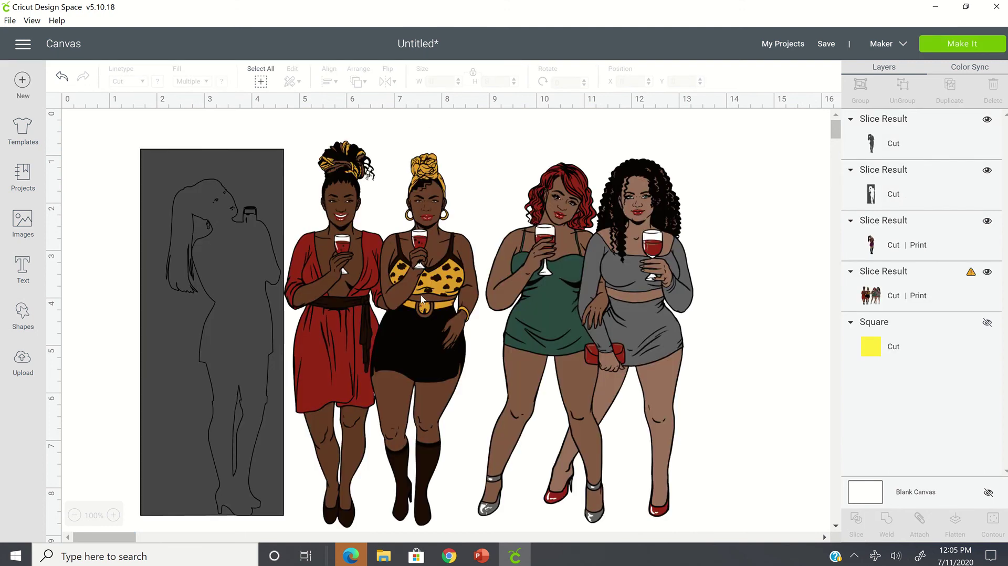
Delete the outline, rectangle and single-woman slice pieces, keeping the four-women slice result
click(508, 268)
drag(508, 263, 659, 293)
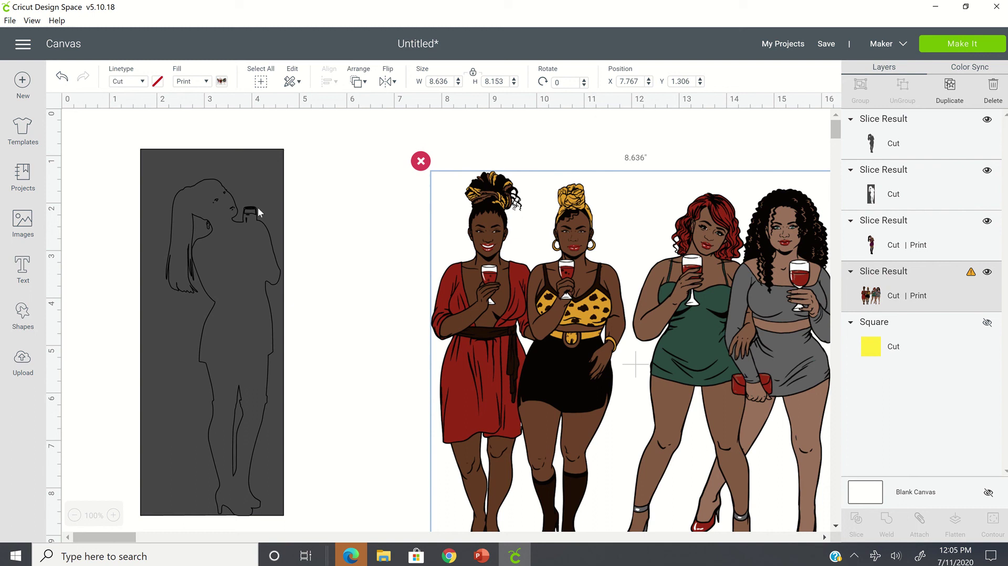
click(213, 218)
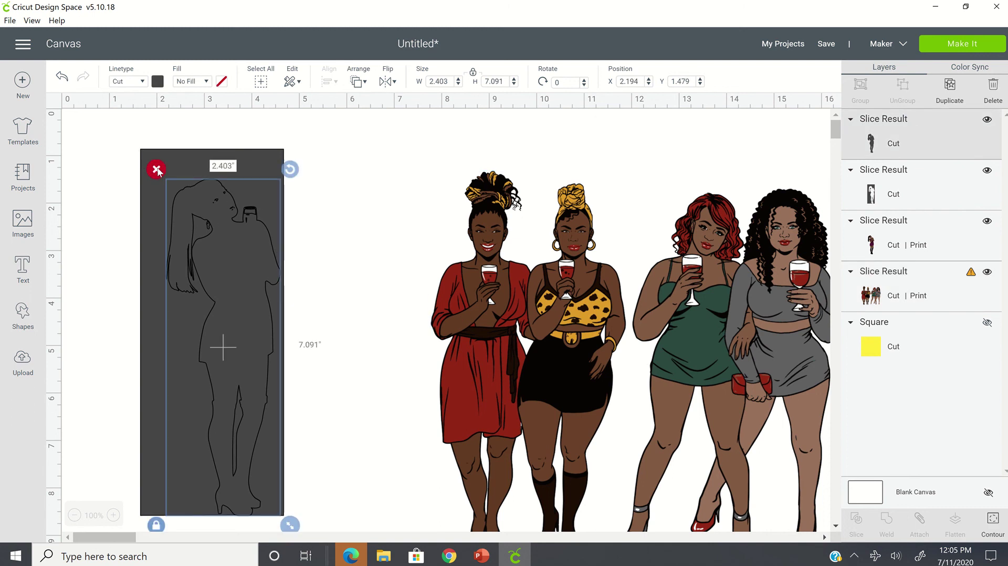
key(Delete)
click(149, 153)
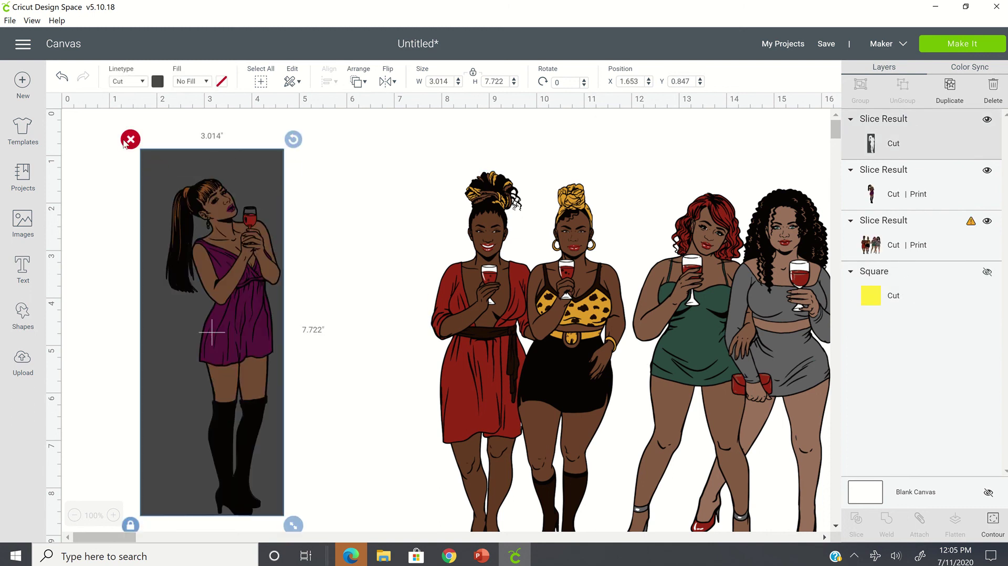
click(133, 140)
click(167, 190)
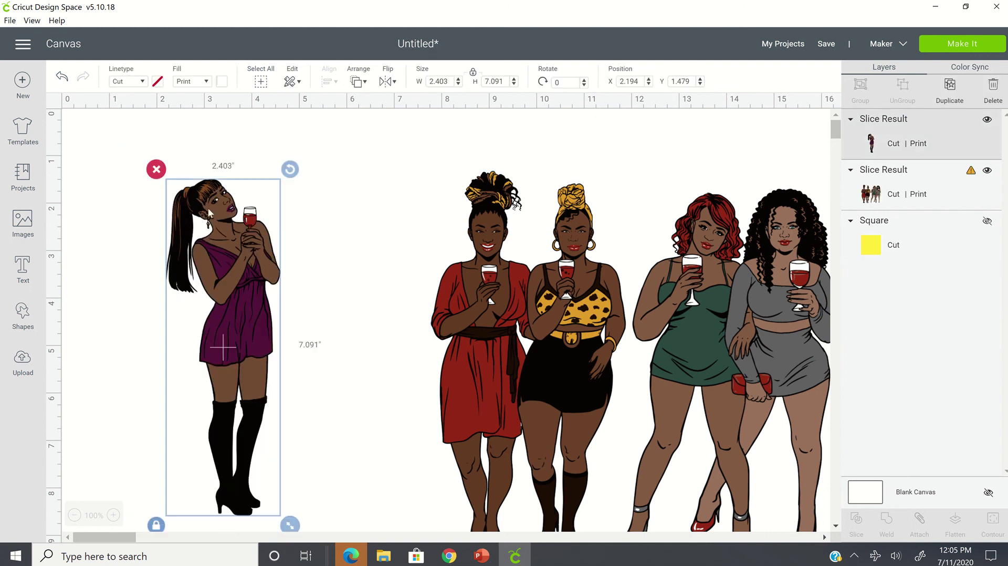
click(156, 170)
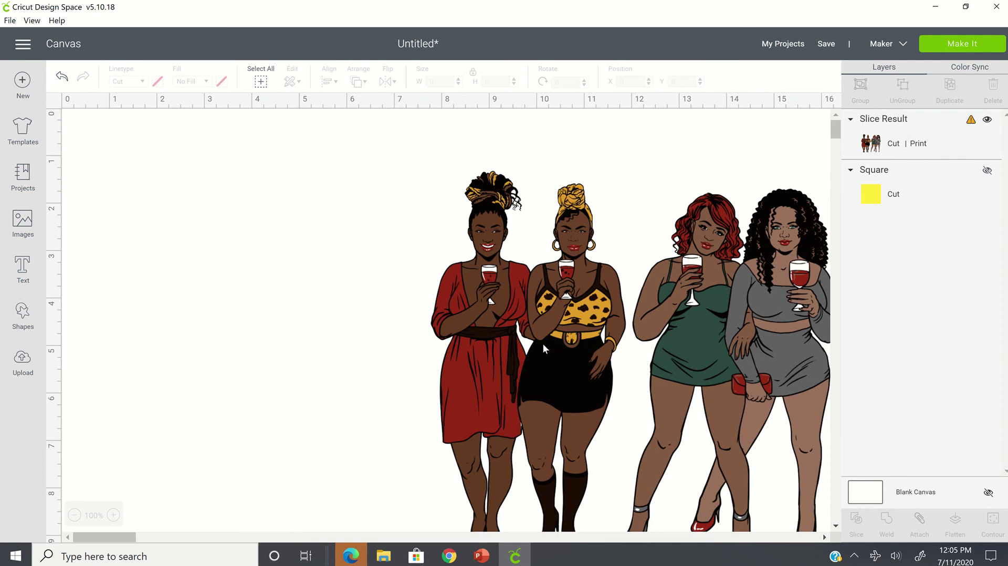
drag(493, 336, 364, 321)
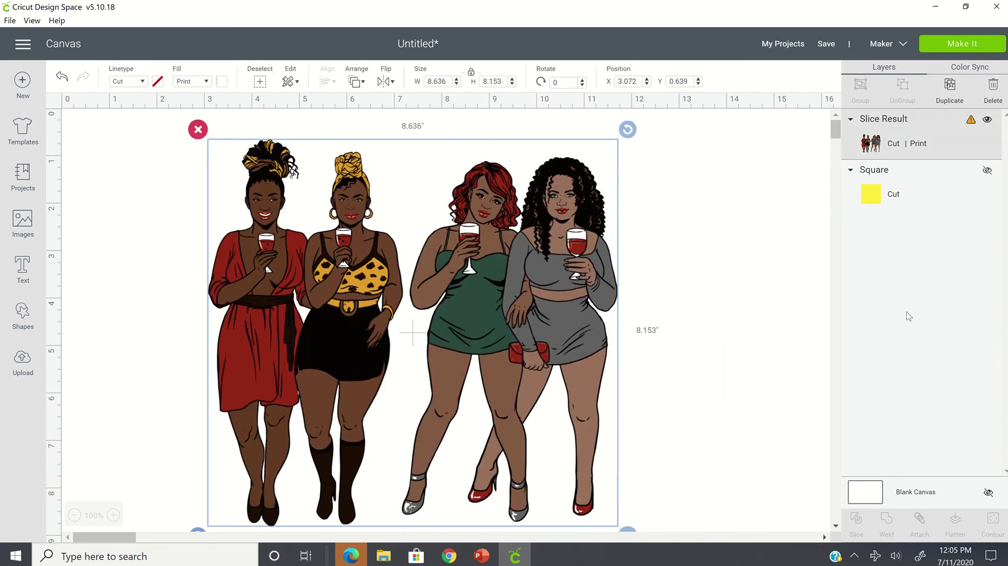
click(694, 286)
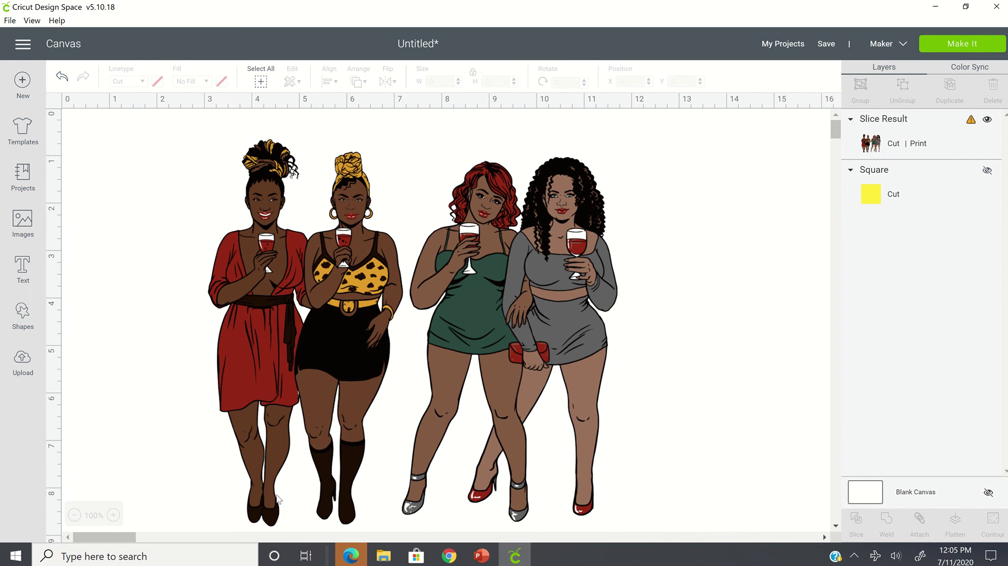
Position the four-women slice result at X 2.85, Y 0.5, then open and close Upload
click(396, 427)
drag(475, 393, 471, 364)
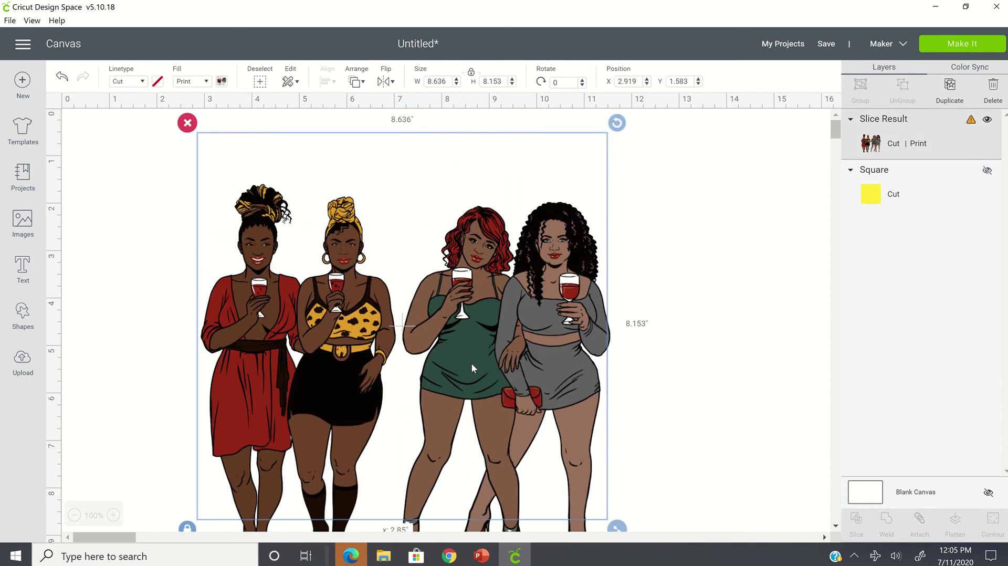
drag(554, 431, 539, 448)
click(715, 329)
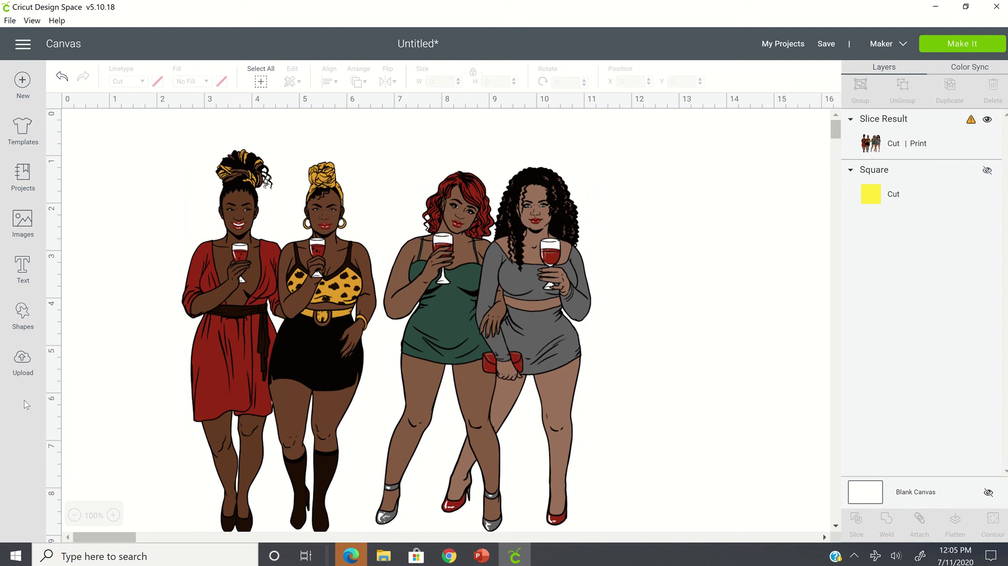
click(23, 364)
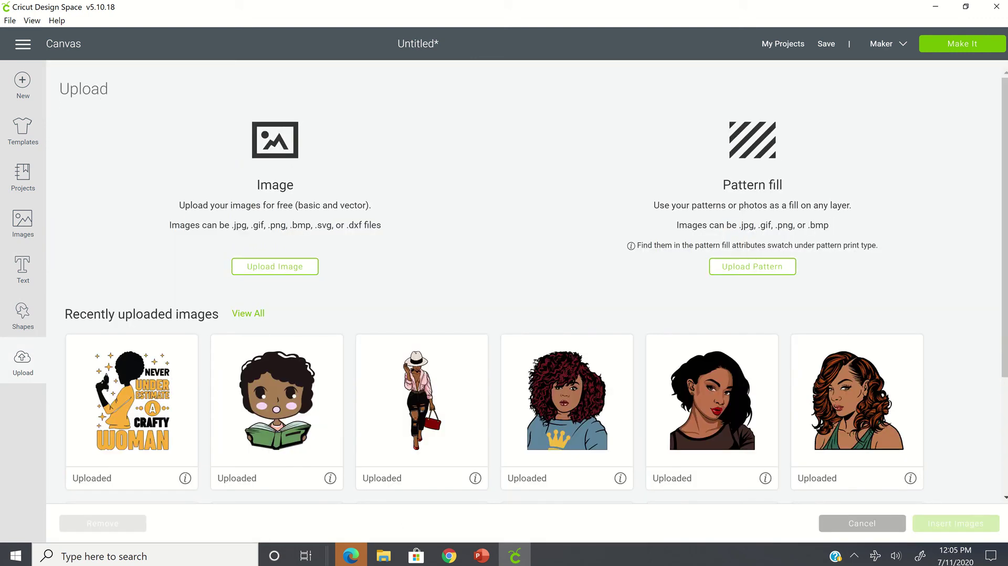
click(861, 525)
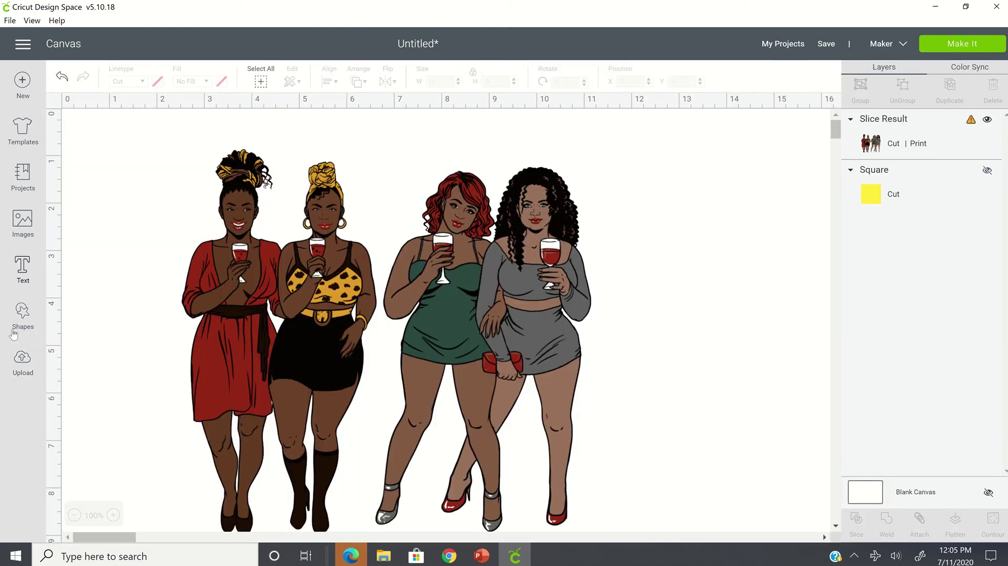
Add a square from Shapes and move it over the right-hand women
click(23, 314)
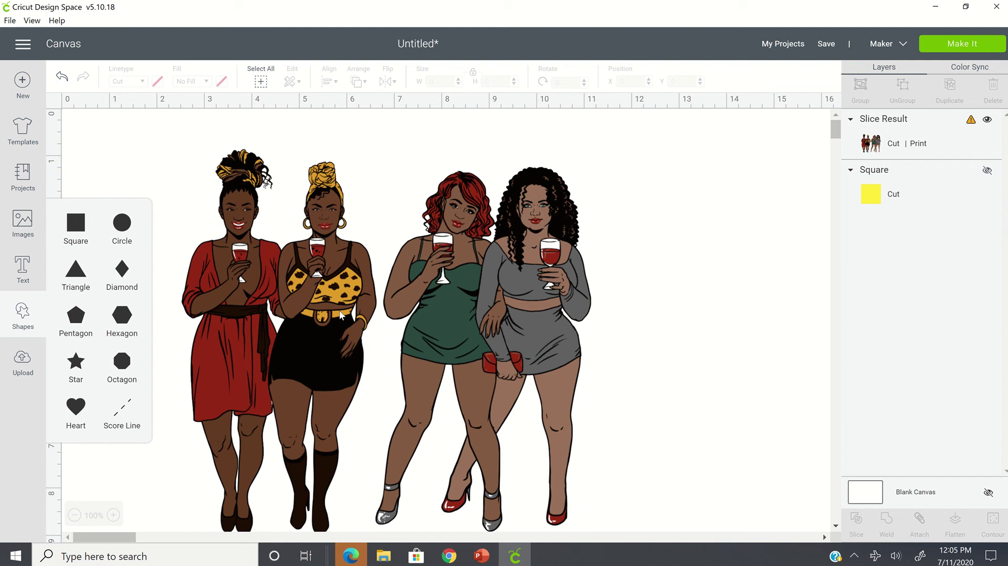
click(76, 223)
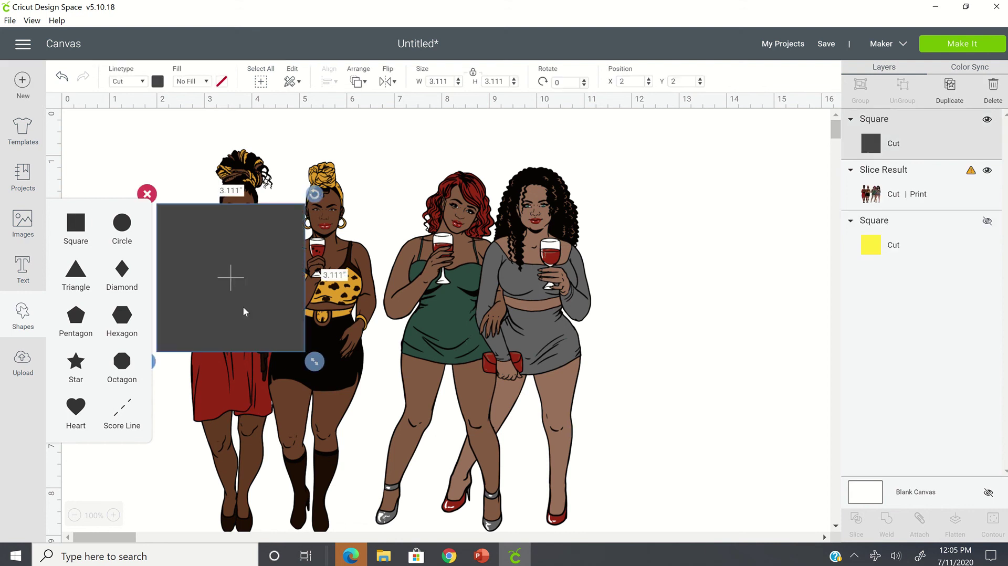
drag(242, 307, 472, 243)
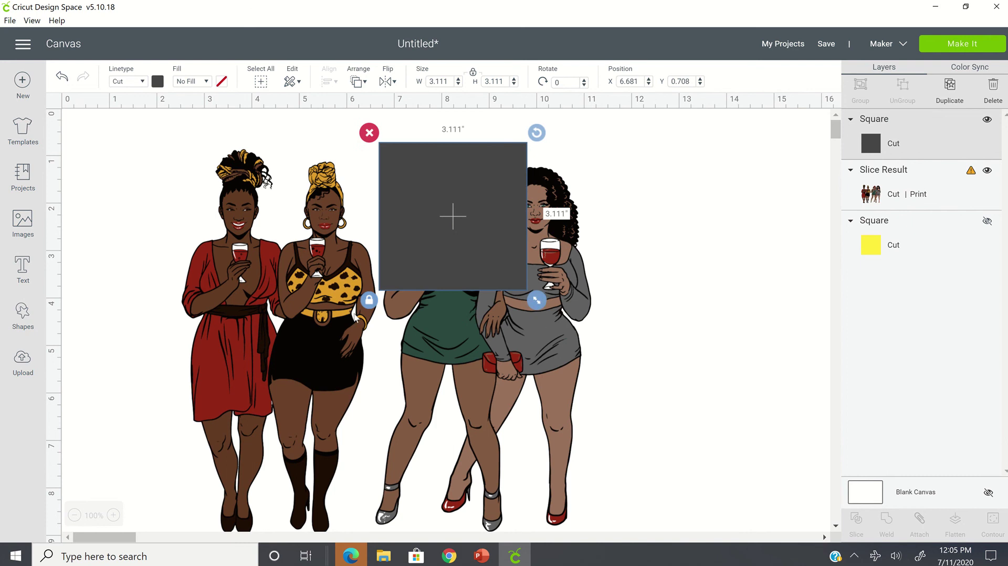
Stretch the square unlocked into a 4.569 × 8.042 rectangle over them, then select it with the image
click(369, 300)
drag(539, 302, 631, 551)
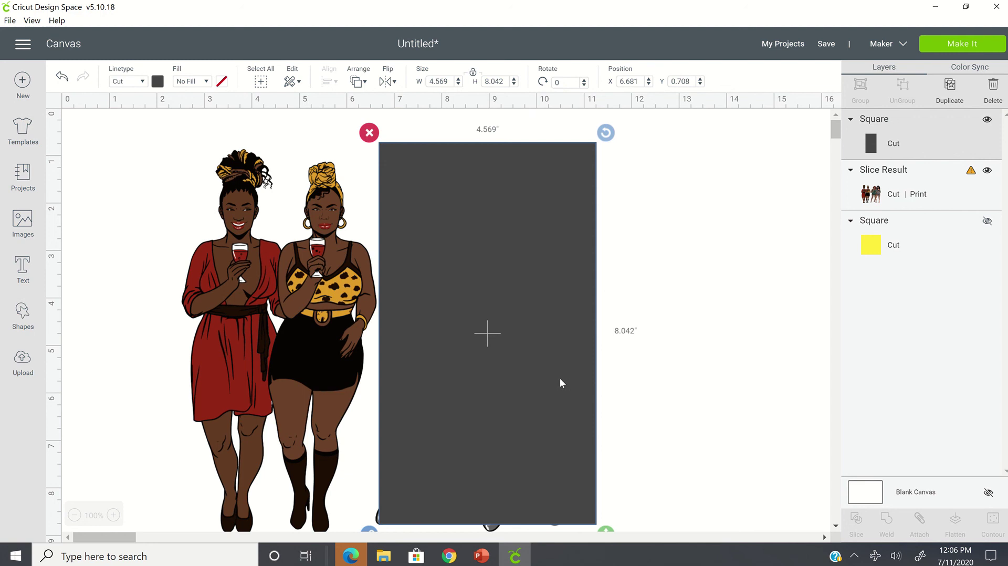
drag(560, 378, 556, 388)
click(691, 351)
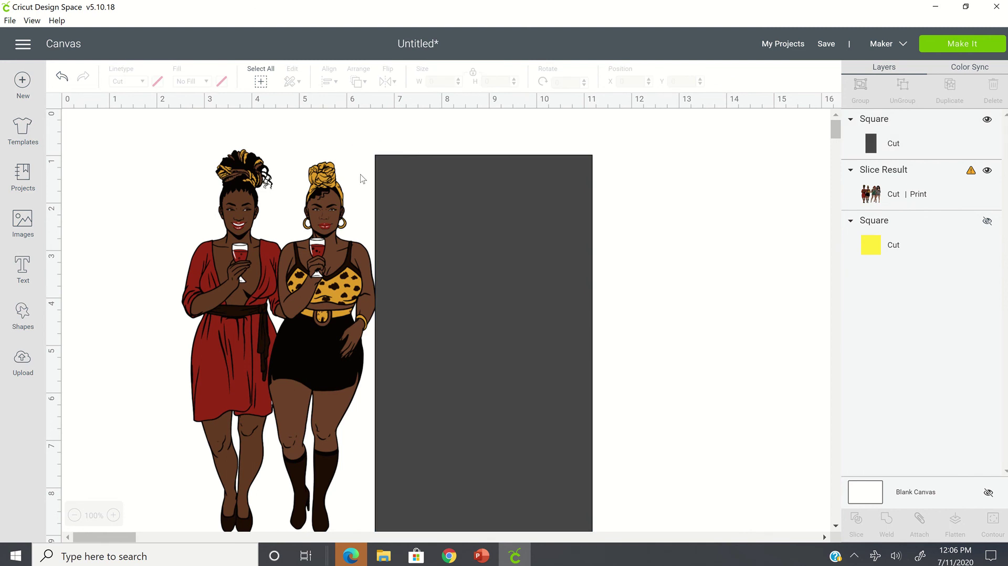
drag(158, 125, 649, 531)
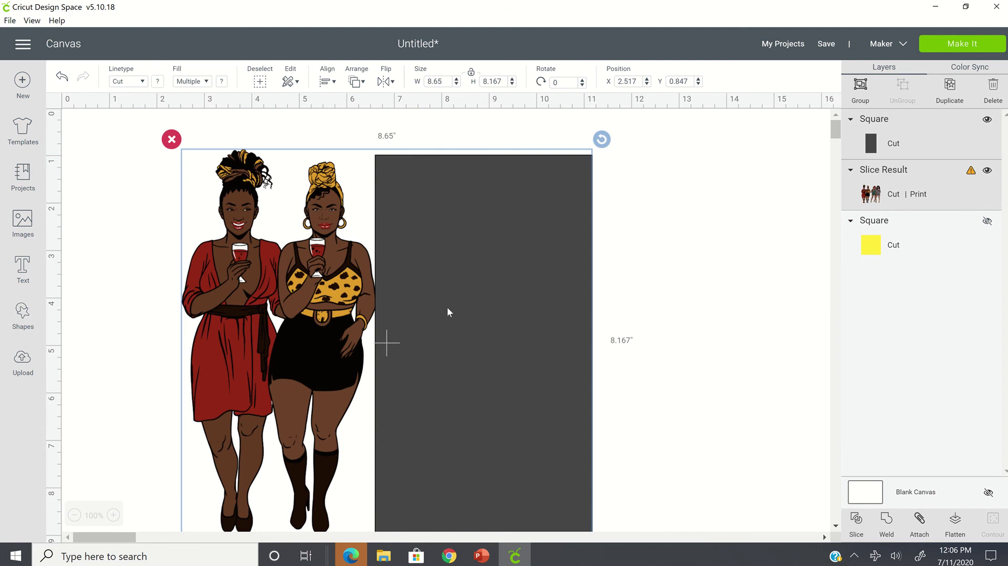
Slice the image with the rectangle and delete the silhouette and rectangle remnant pieces
click(856, 521)
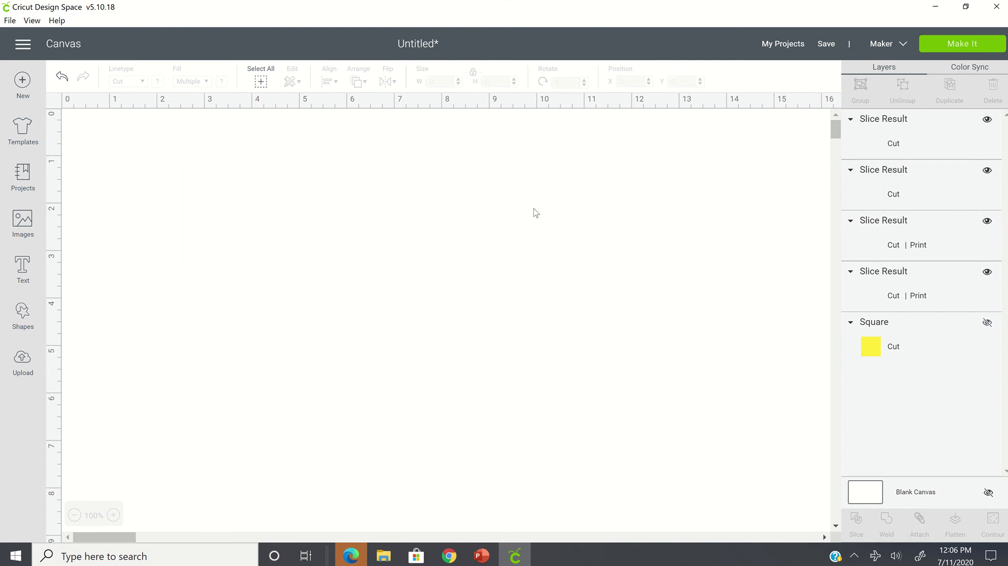
drag(467, 318, 678, 317)
click(577, 156)
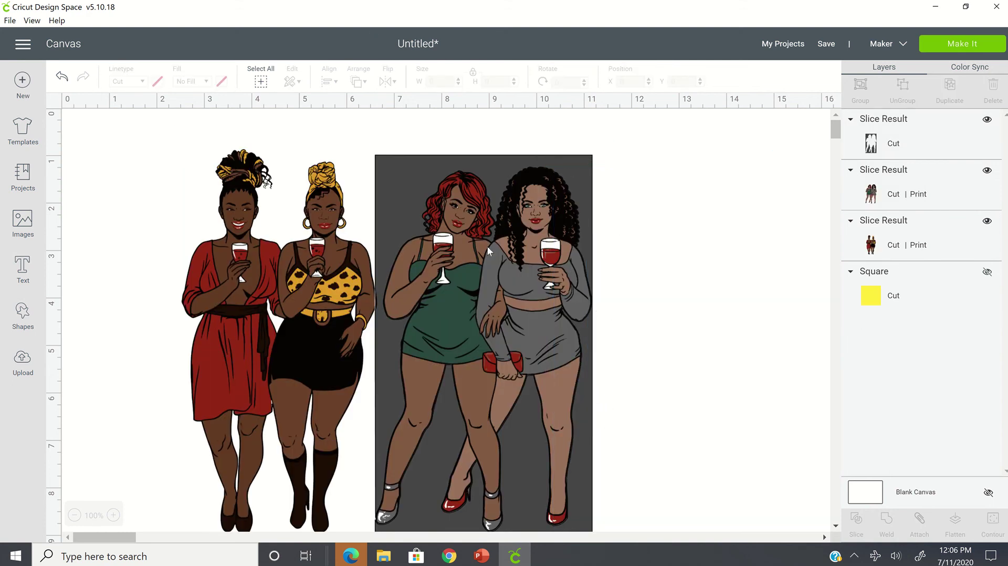
drag(522, 255, 714, 255)
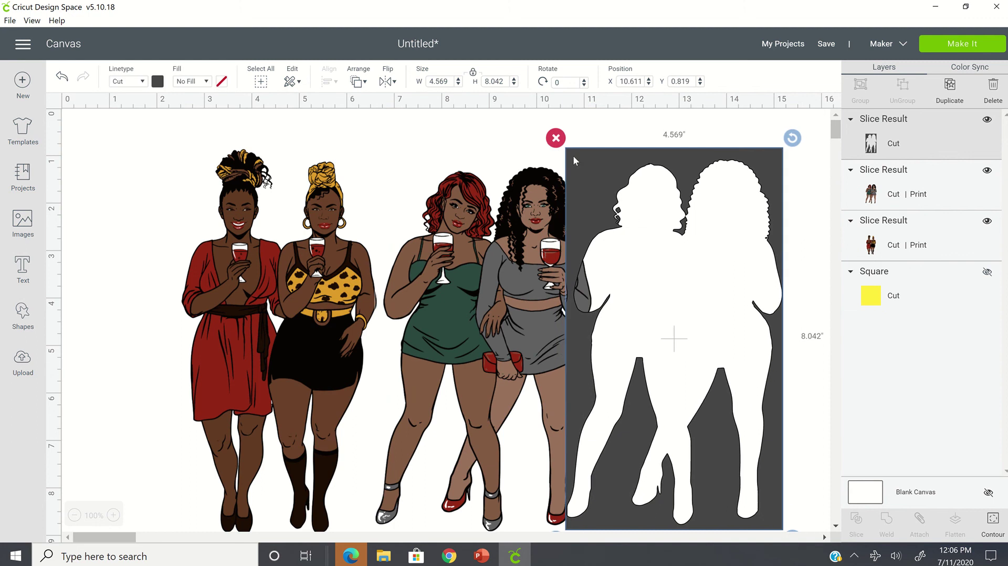
click(556, 137)
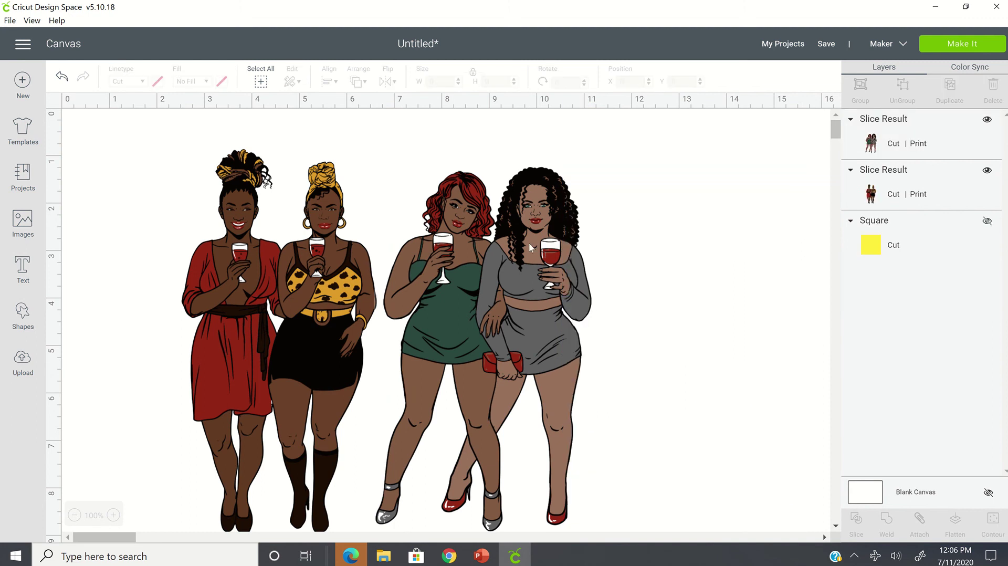
Delete the two right-hand women piece and reposition the remaining two women
click(570, 241)
drag(583, 245, 706, 245)
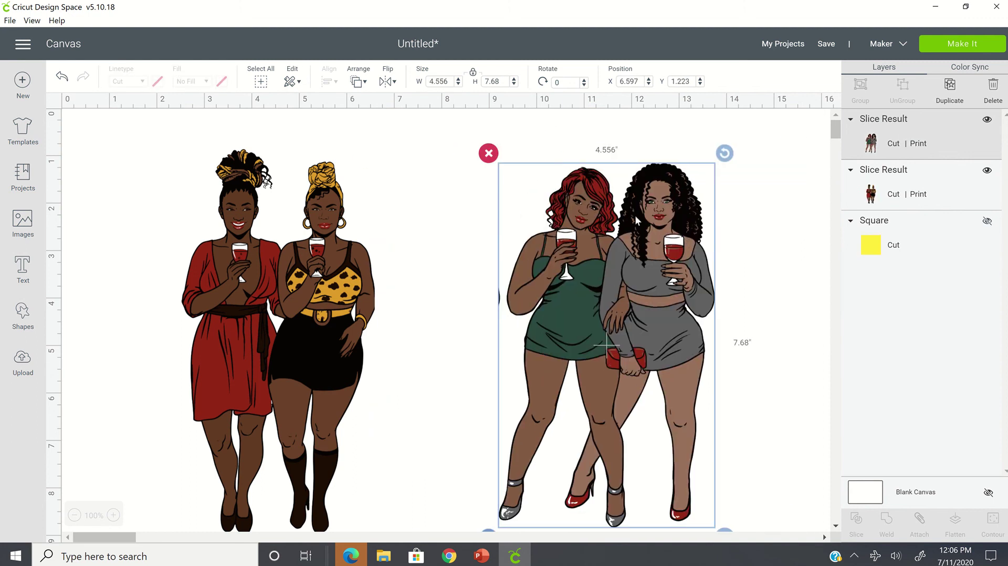
click(489, 156)
drag(351, 358, 373, 384)
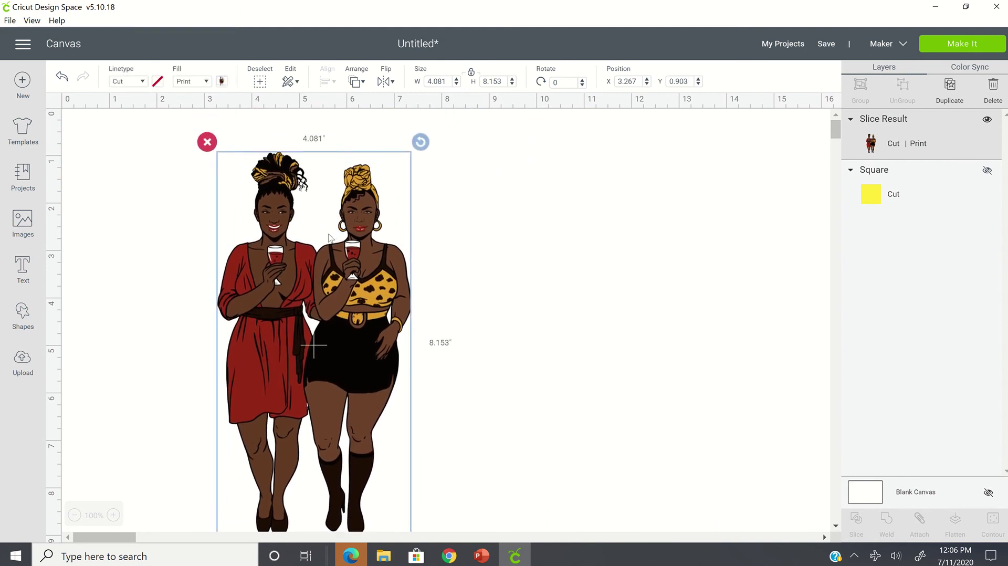
Unhide the yellow 25 × 25 square layer and drag it behind the two women
click(989, 173)
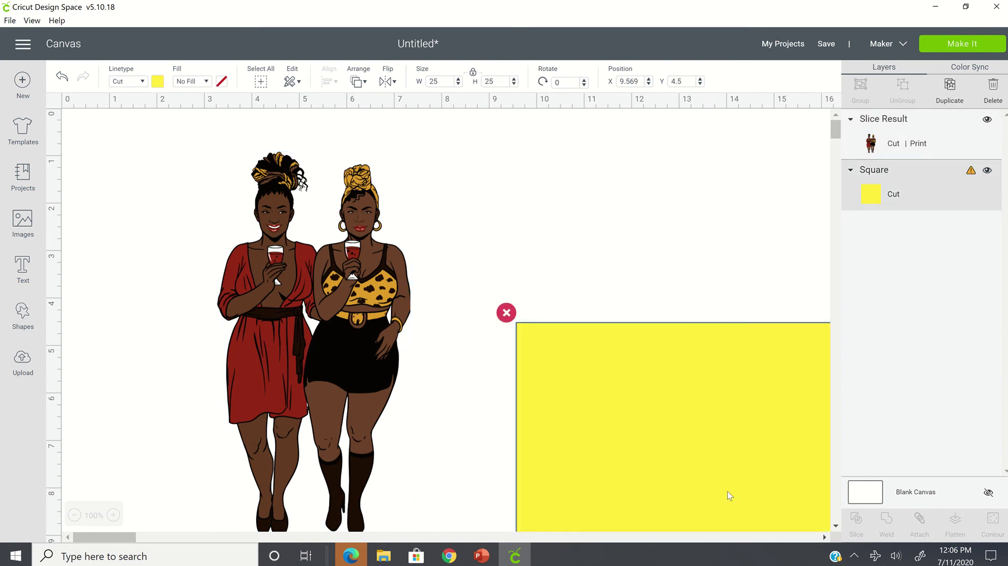
drag(529, 377, 156, 225)
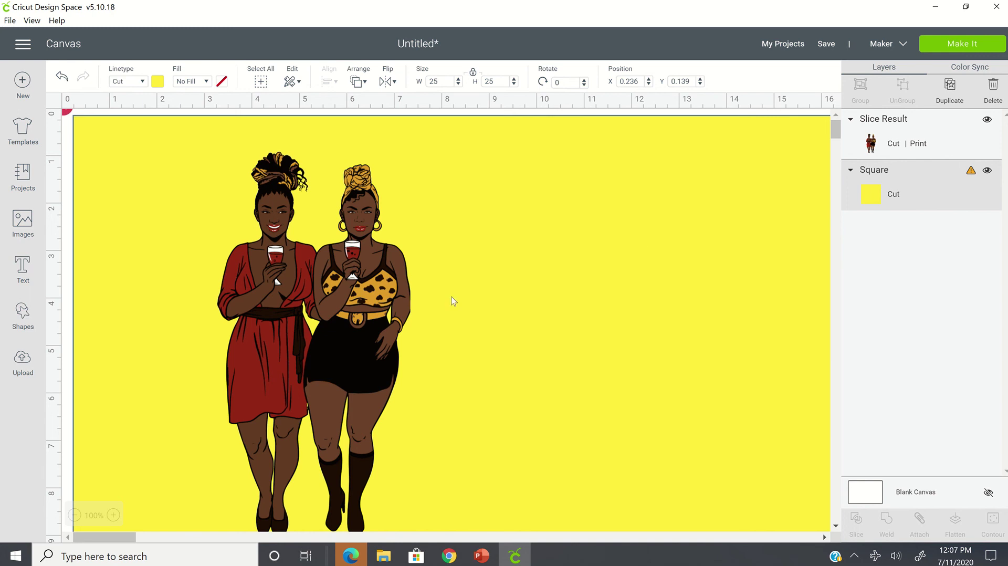
scroll(454, 301, down, 3)
scroll(451, 301, up, 2)
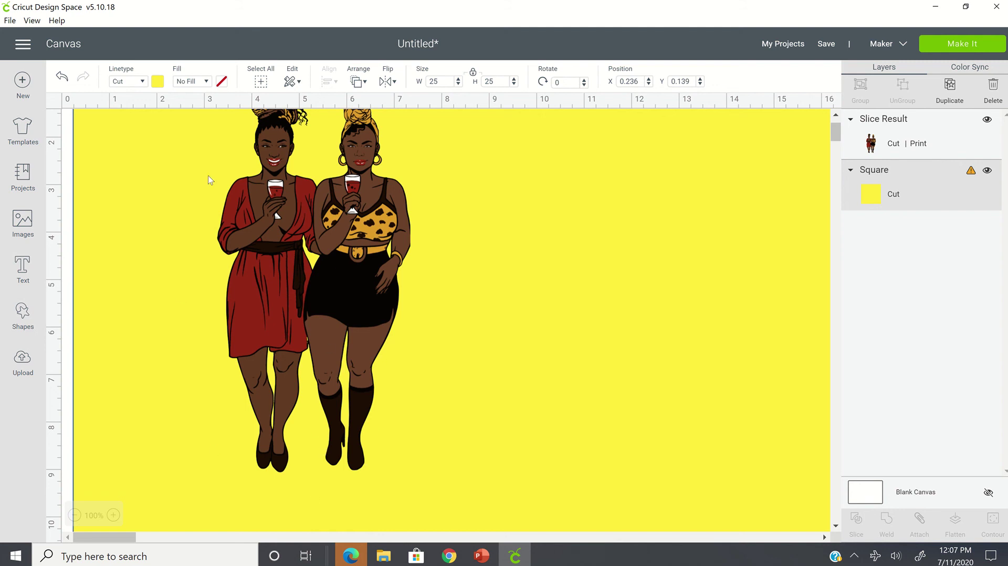
scroll(213, 156, up, 2)
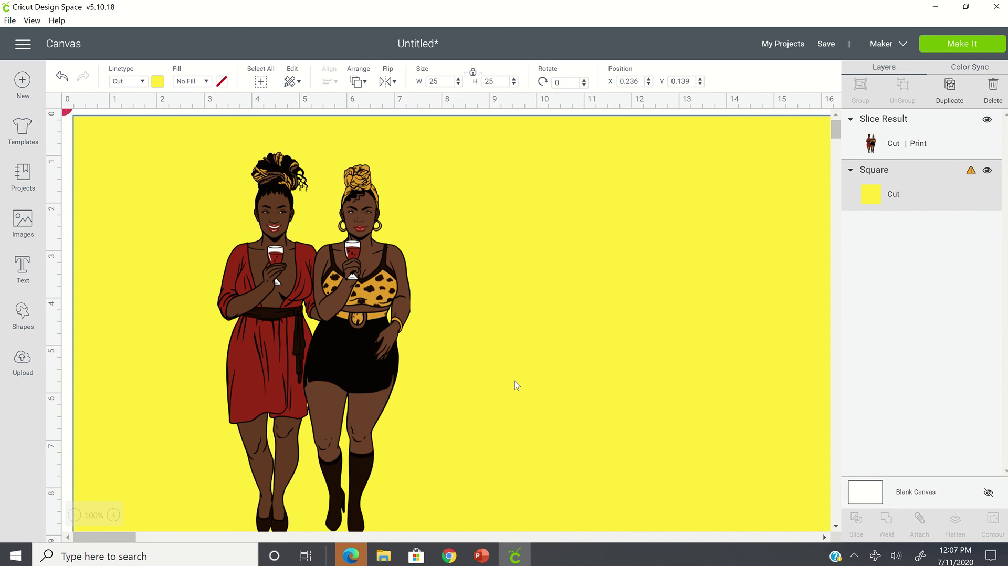
click(398, 371)
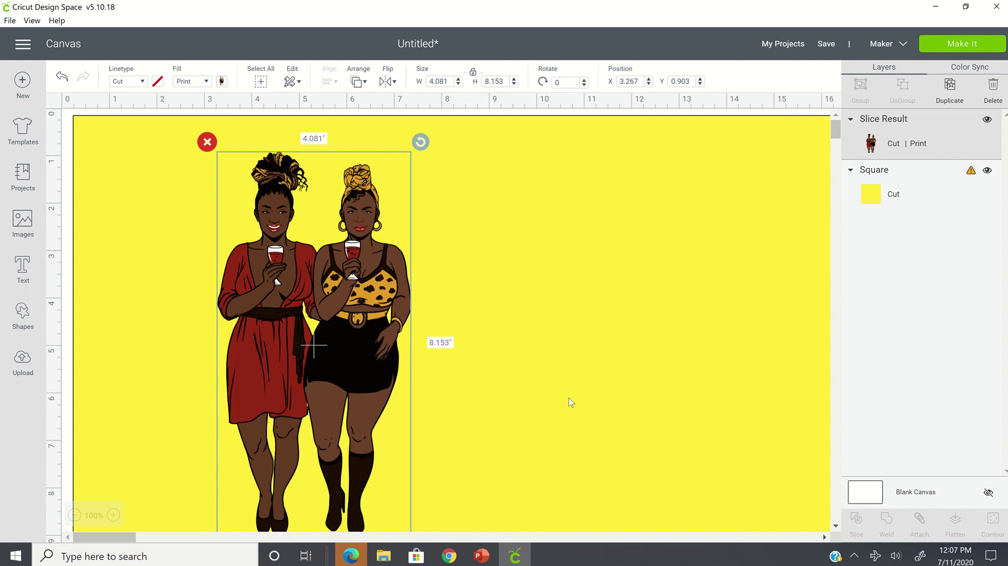